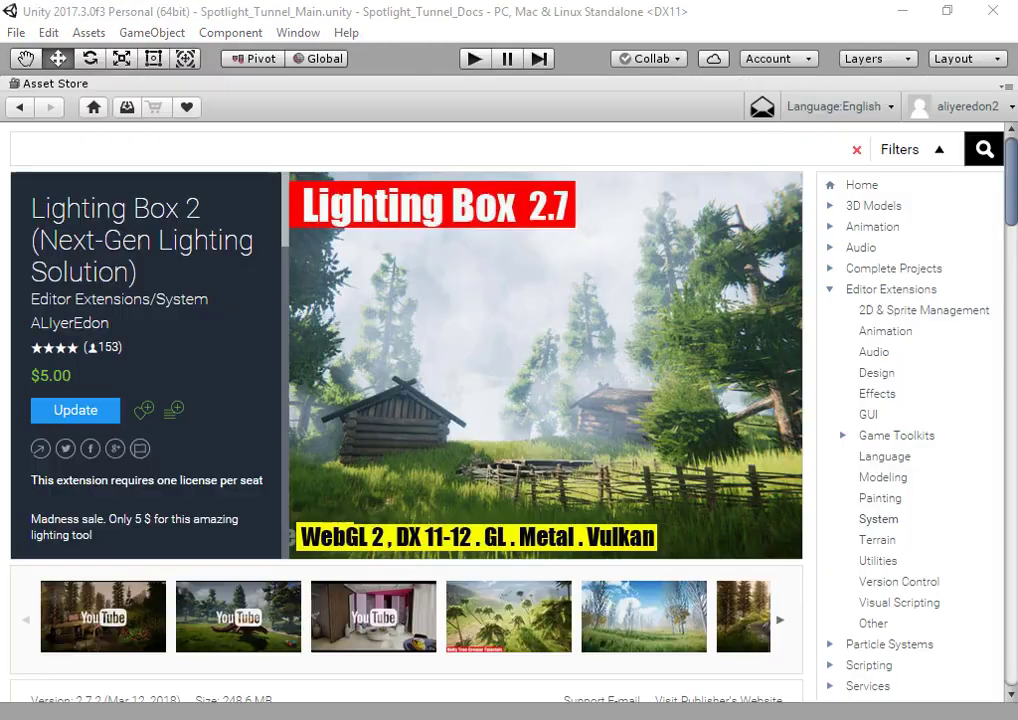
Step: Un-maximize the Asset Store panel, place the Scene camera behind the railing facing the tram, and enter Play mode
right_click(407, 90)
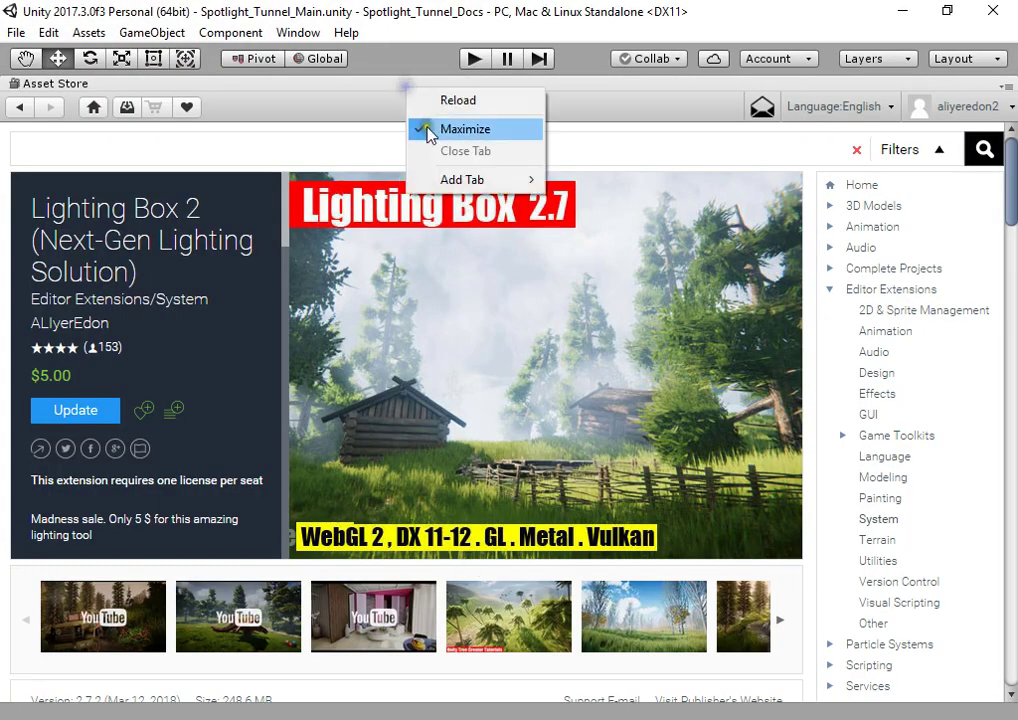
click(418, 130)
click(279, 86)
right_drag(383, 306, 475, 300)
click(475, 58)
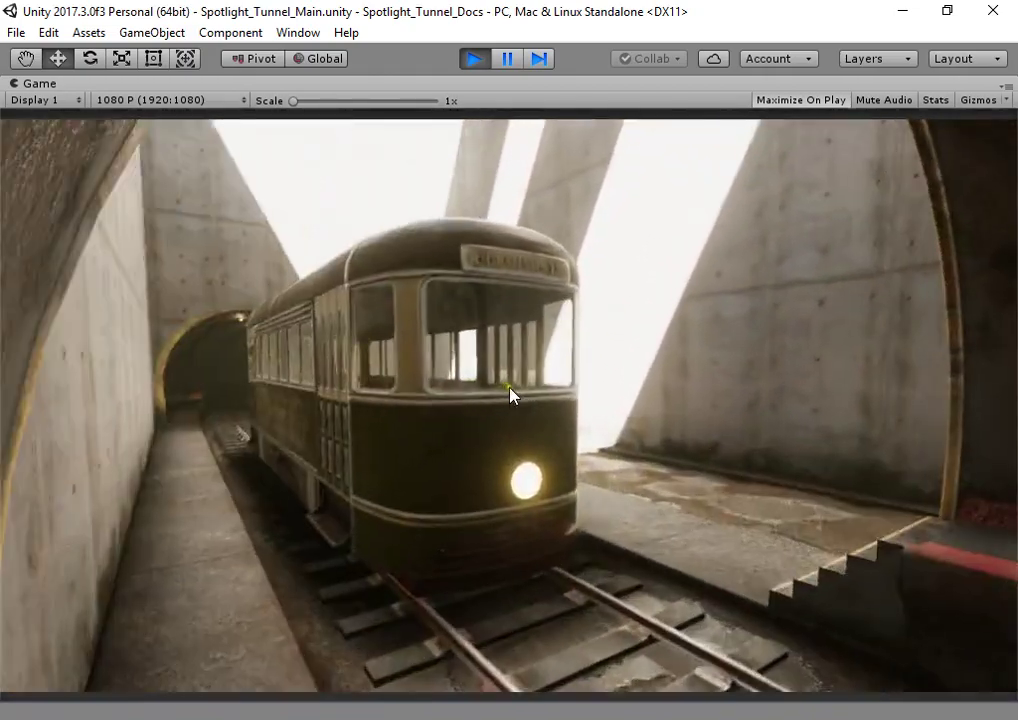
Step: Watch the tram travel through the tunnel under default lighting in the maximized Game view
key(super)
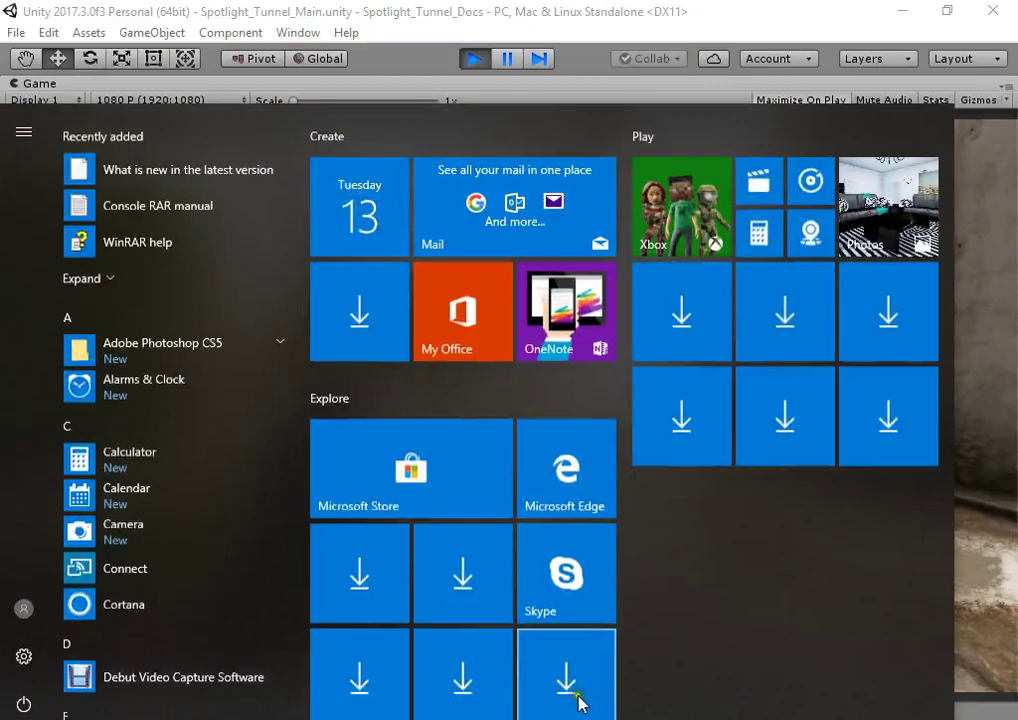
click(579, 716)
click(231, 610)
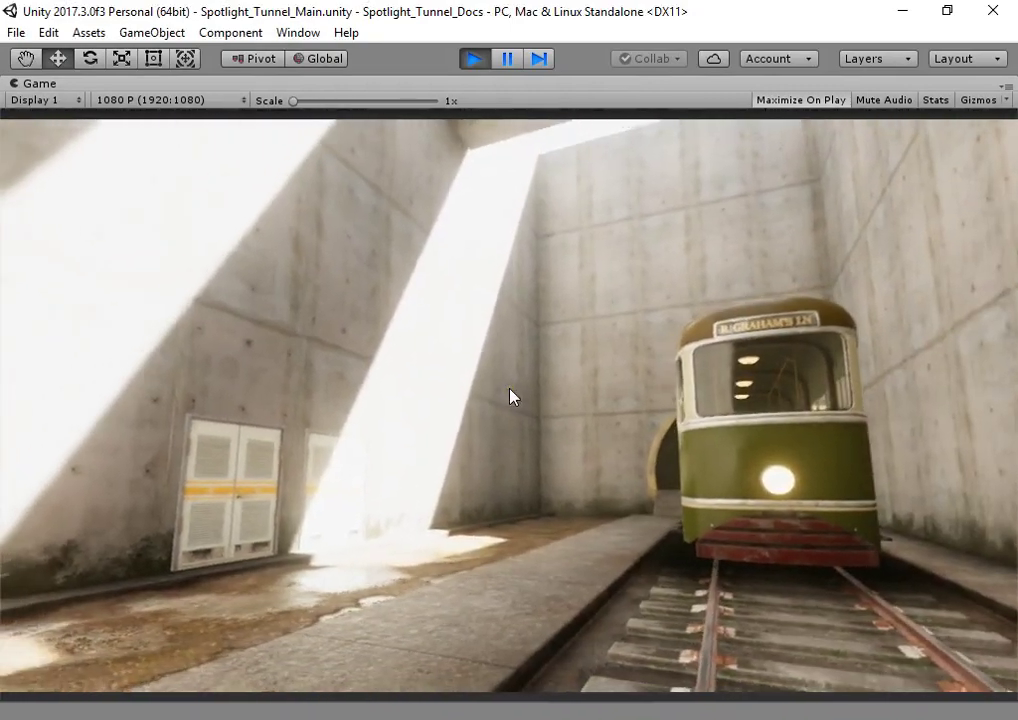
key(super)
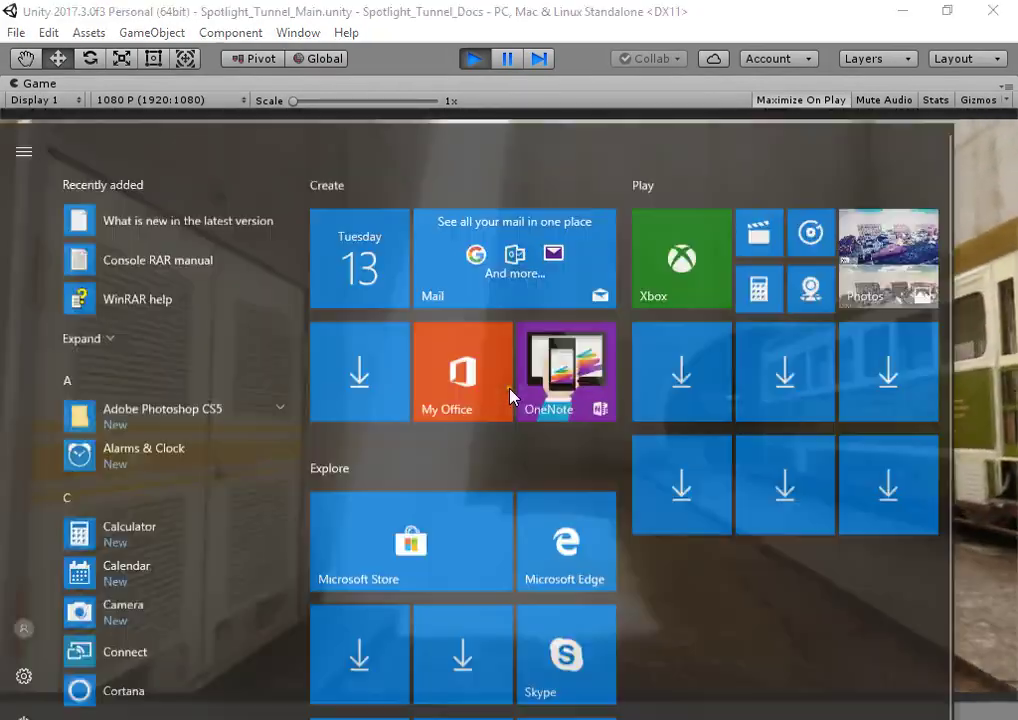
Step: Stop Play mode and browse the Utilities, GI_Paramset, Shader, Scenes and Mesh folders in the Project panel
click(473, 60)
click(473, 60)
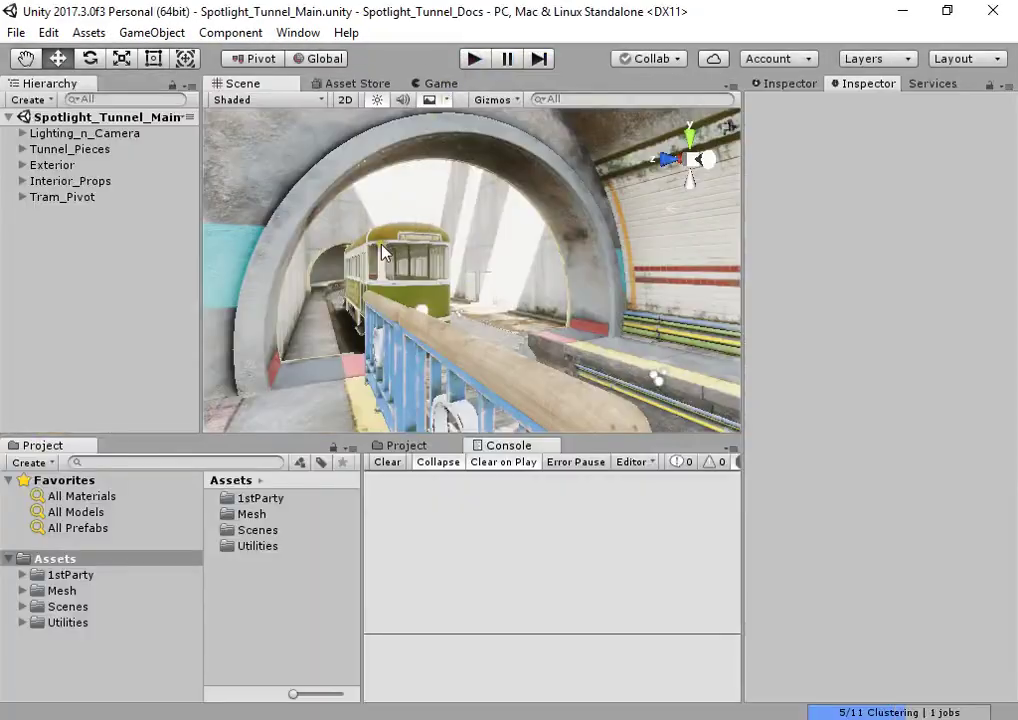
click(52, 622)
click(22, 622)
click(55, 640)
click(55, 654)
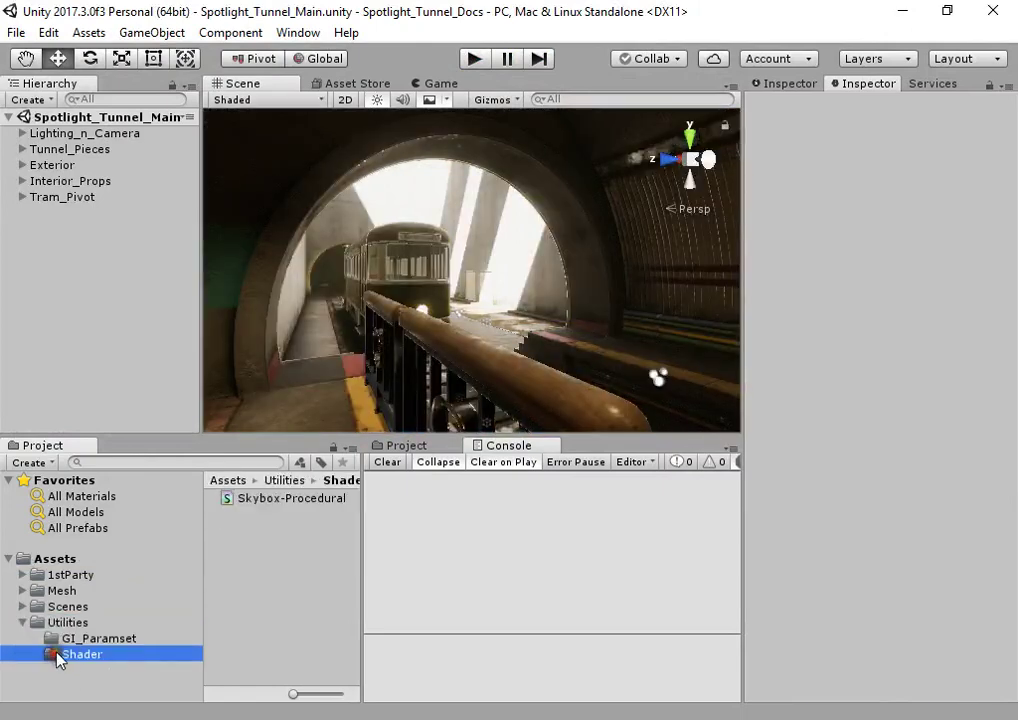
click(34, 622)
click(30, 606)
click(23, 606)
click(22, 591)
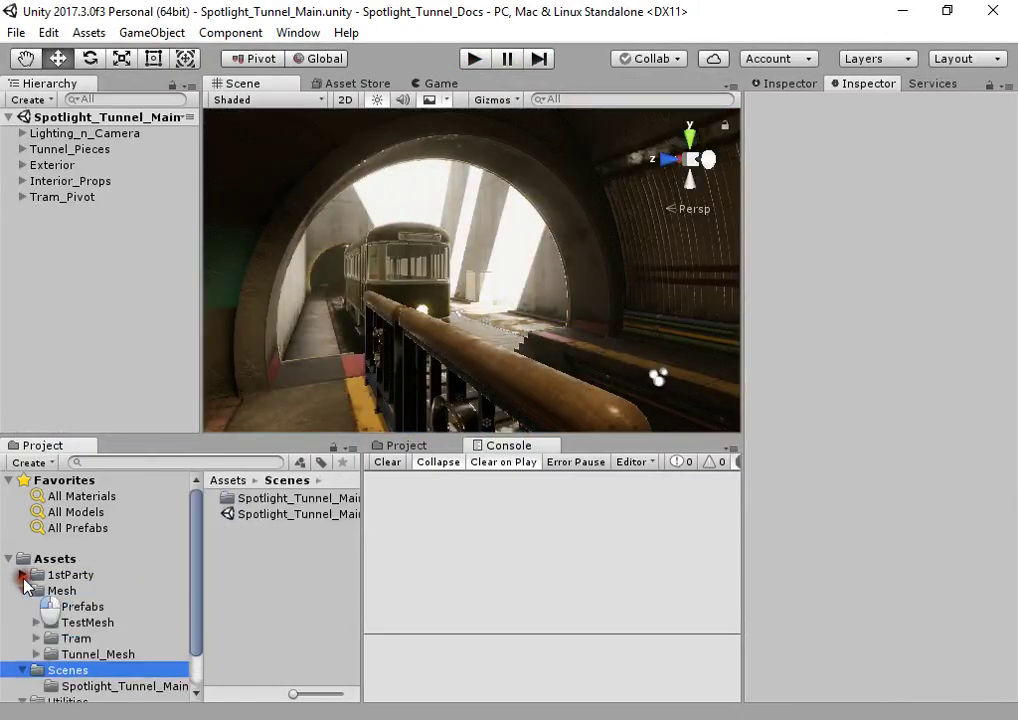
Step: Delete the PostProcessing folder under 1stParty and confirm the deletion
click(22, 575)
click(55, 590)
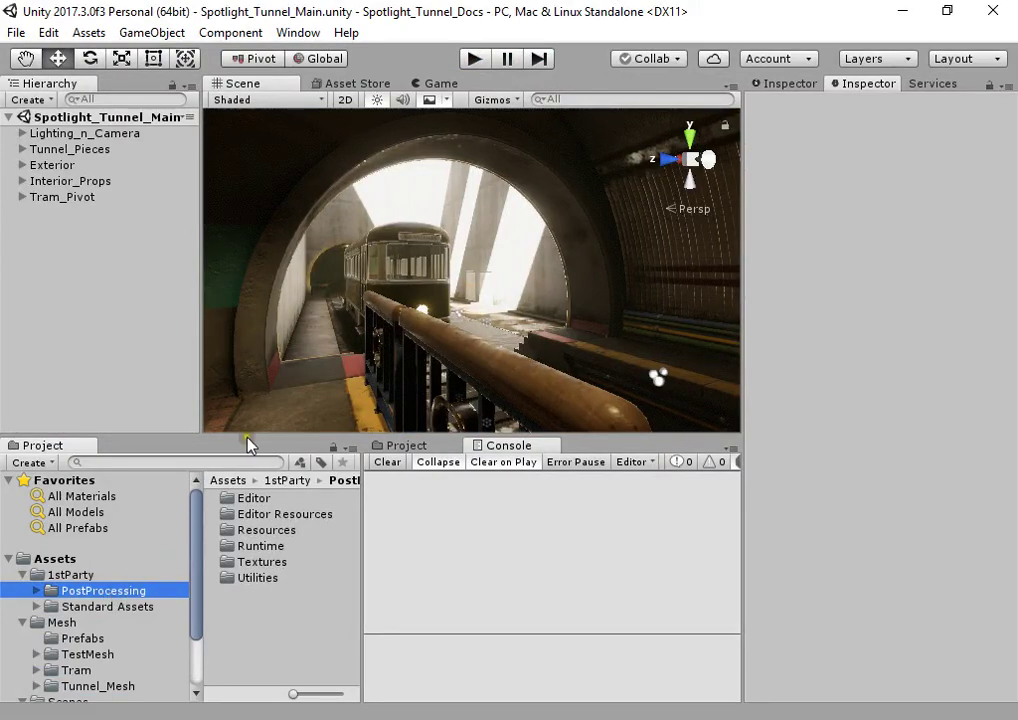
key(Delete)
key(Return)
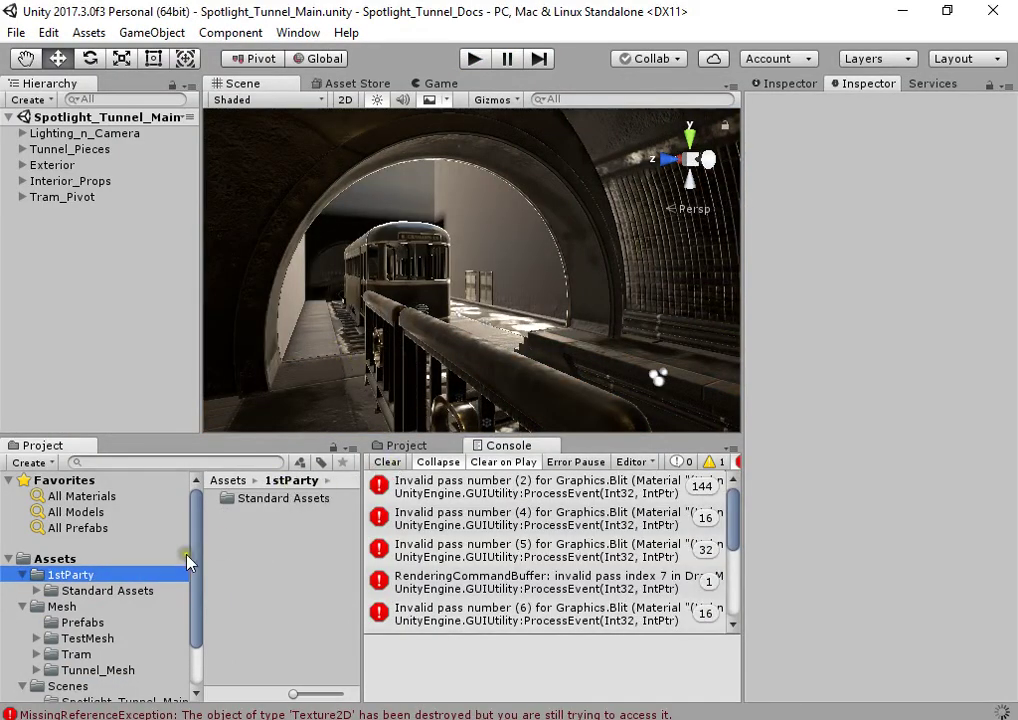
click(118, 591)
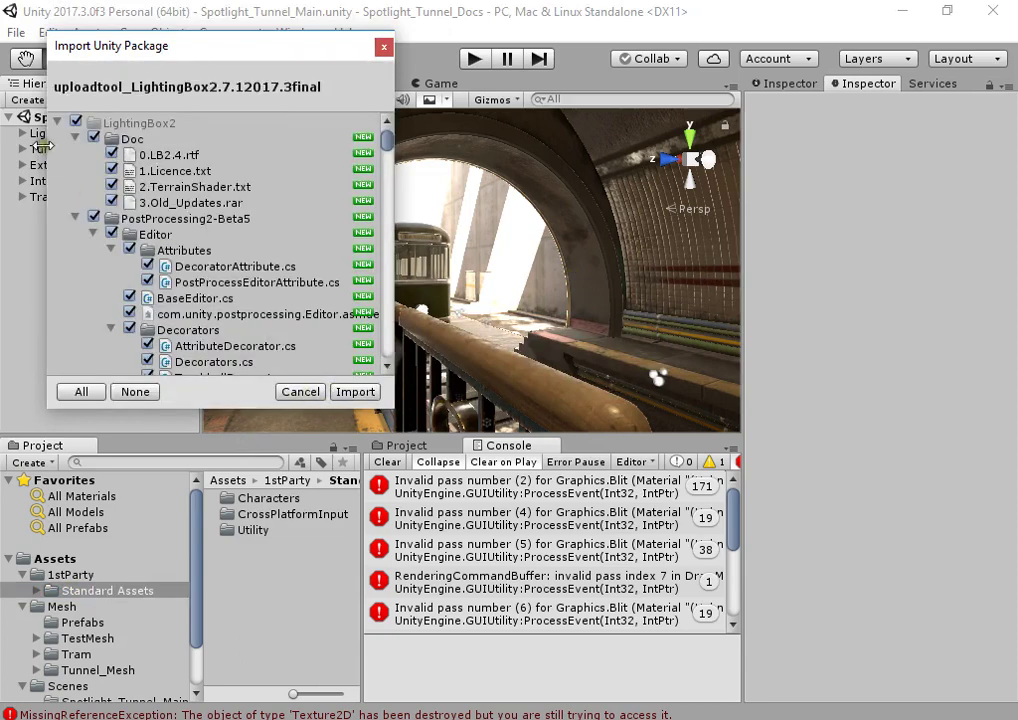
Step: Import the LightingBox2 package with all of its items checked
click(58, 121)
click(355, 391)
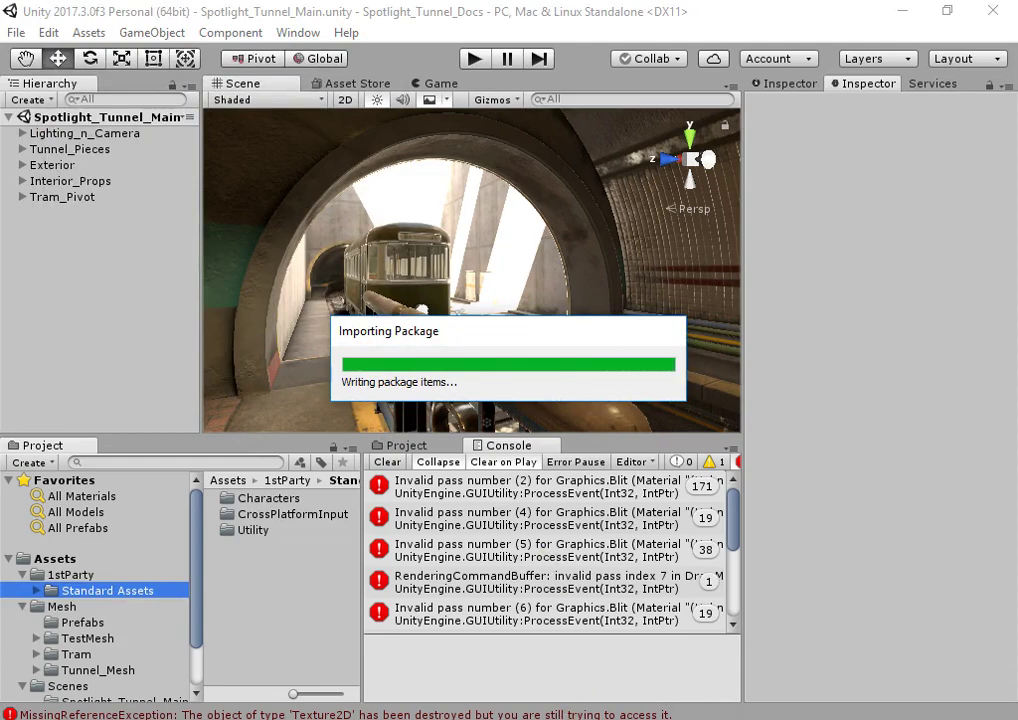
click(557, 660)
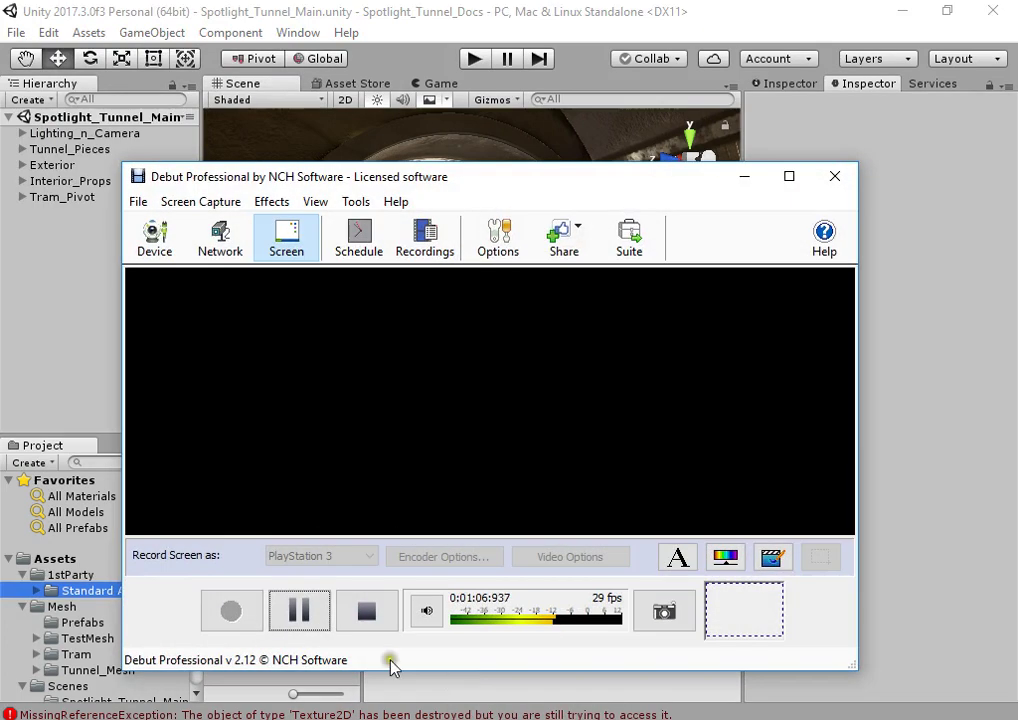
Step: Clear the Console error messages and bring back the Project asset folders
click(302, 612)
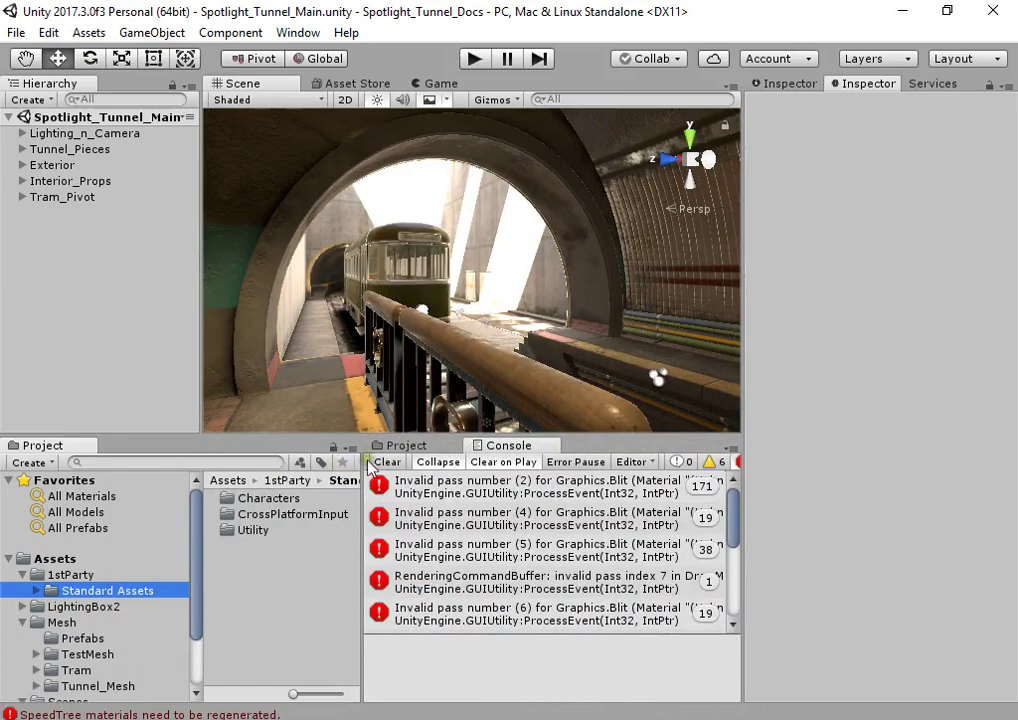
click(372, 463)
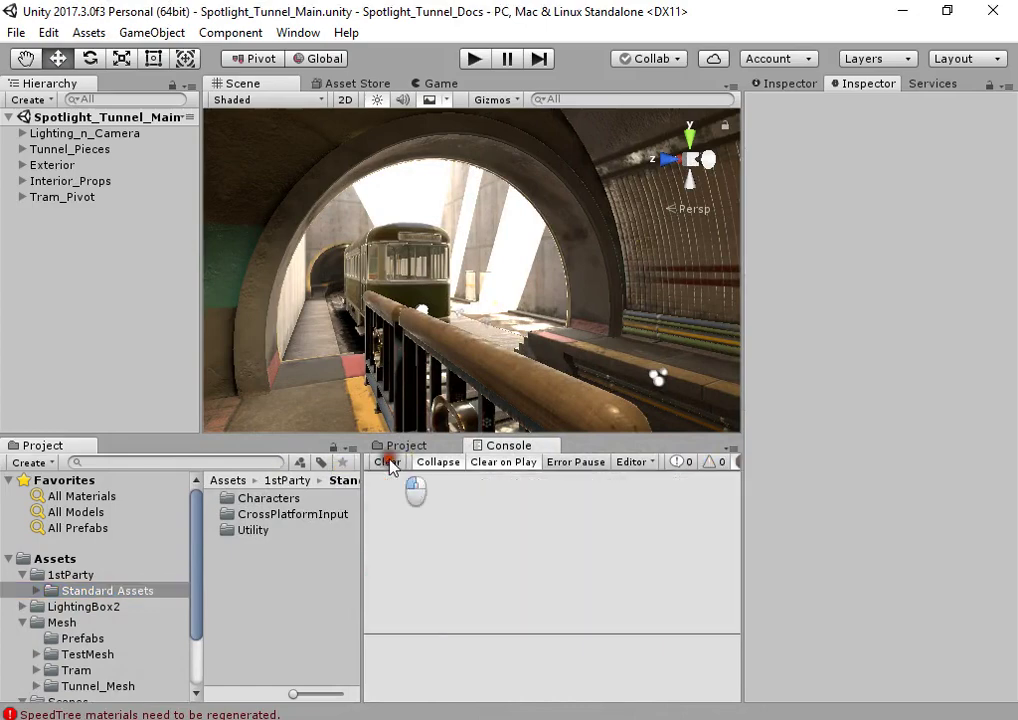
click(418, 446)
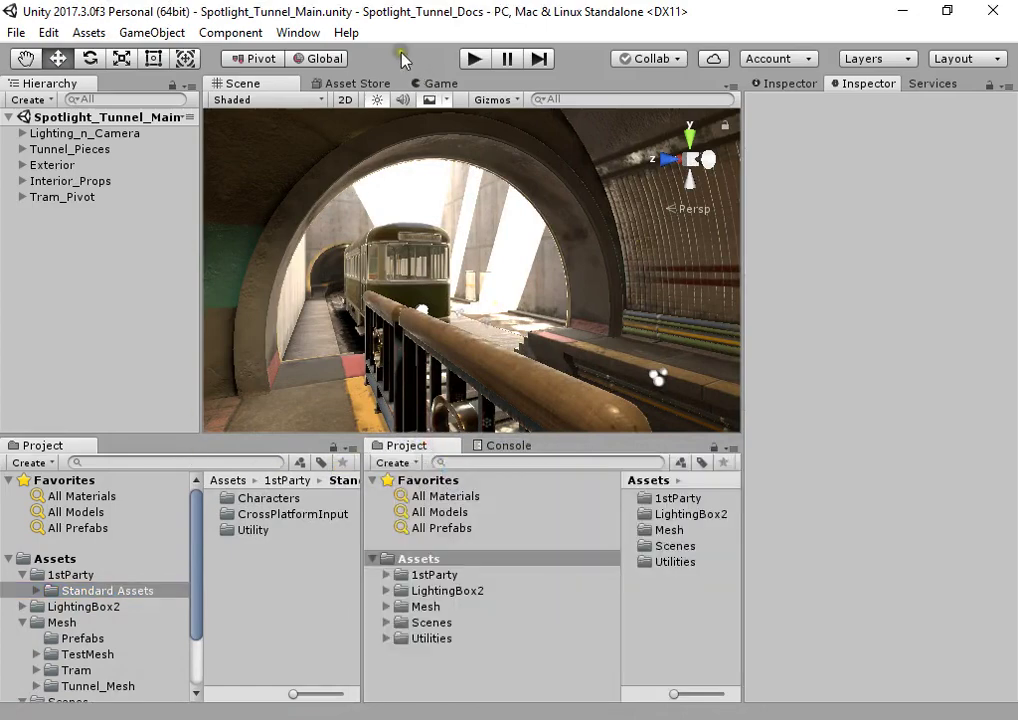
Step: Open Lighting Box 2 and save a new default-named profile, Lighting_Profile_Spotlight_Tunnel_Main, showing its Effect list
click(302, 32)
click(420, 136)
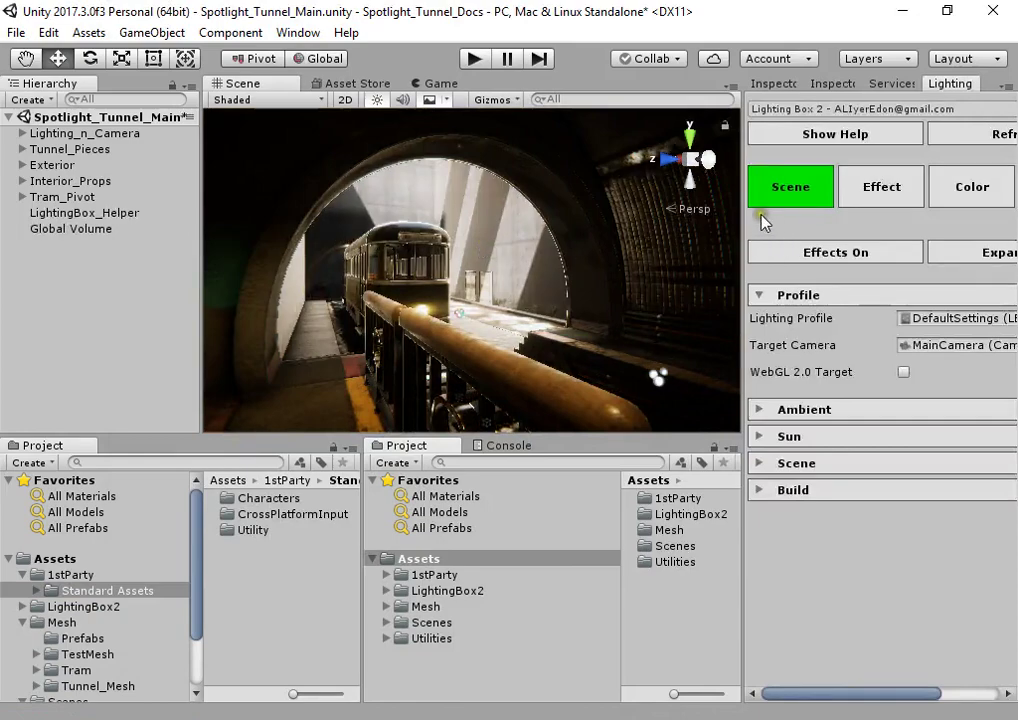
click(998, 321)
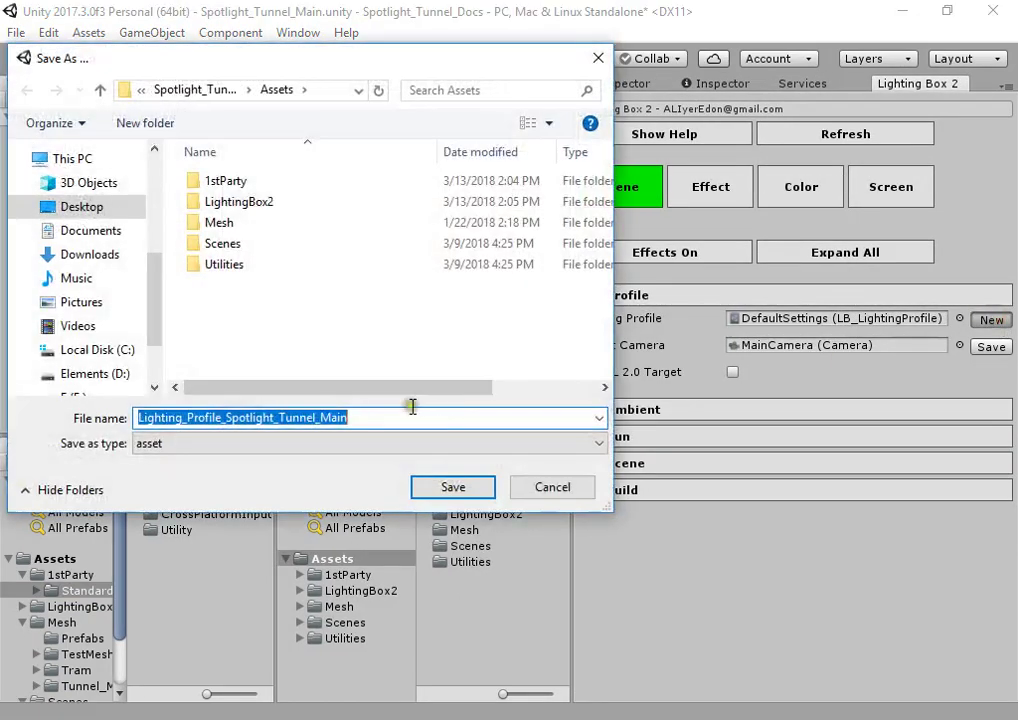
click(454, 484)
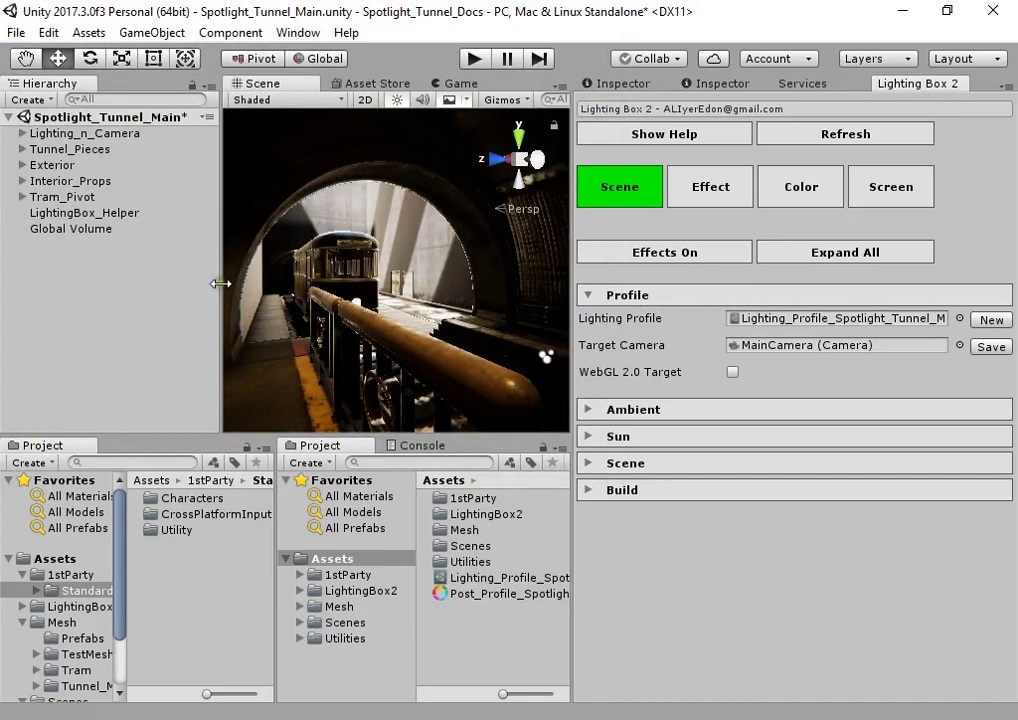
drag(221, 300, 46, 282)
drag(571, 285, 632, 285)
click(777, 195)
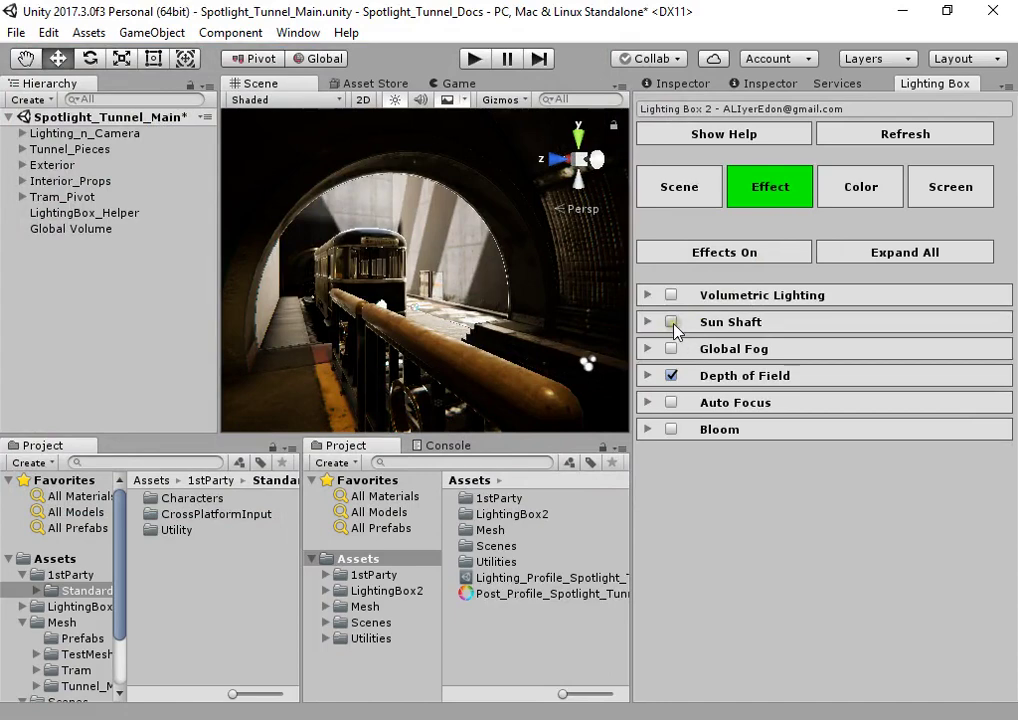
Step: Enable Bloom with Intensity 2.28, Threshold 0.7 and Rotation 0.7
click(671, 429)
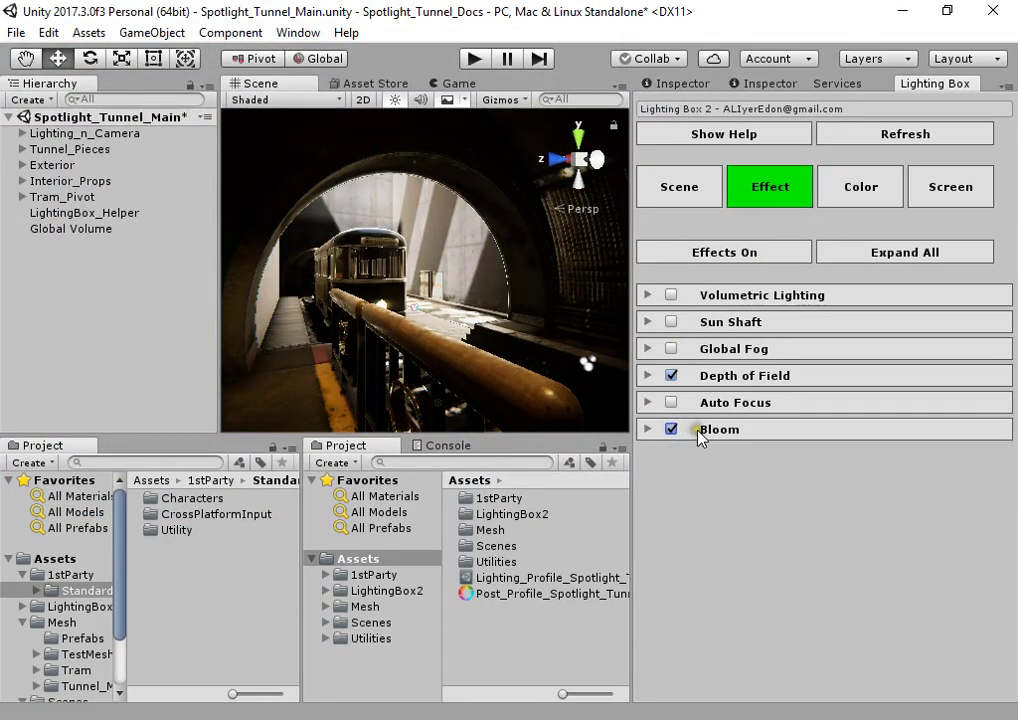
click(722, 431)
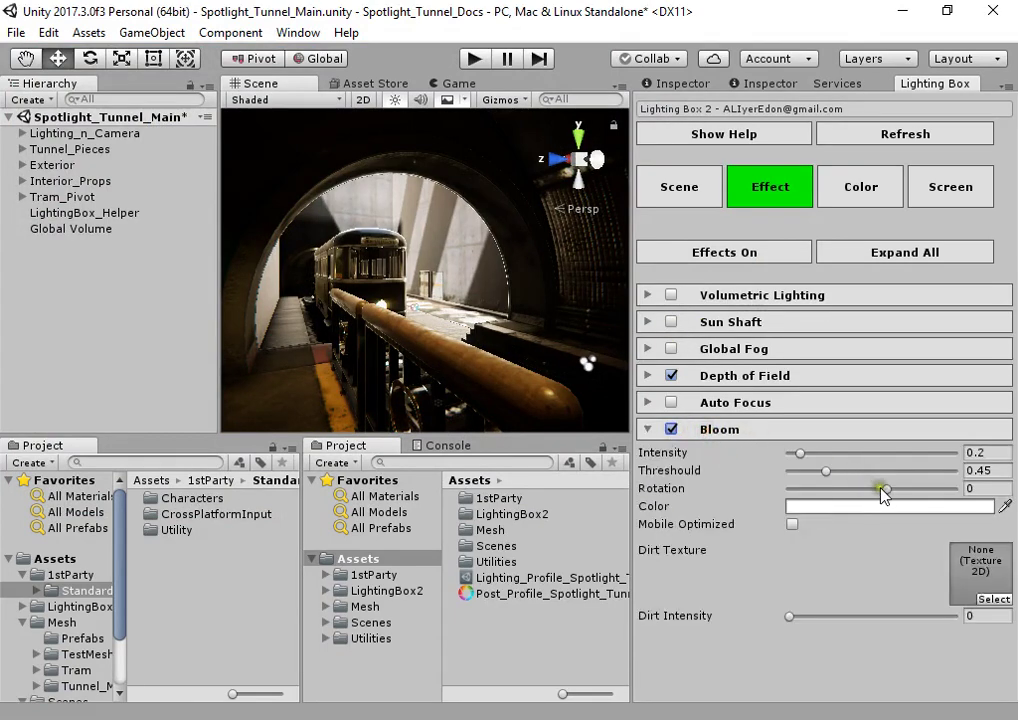
drag(886, 488, 954, 488)
drag(820, 456, 1012, 490)
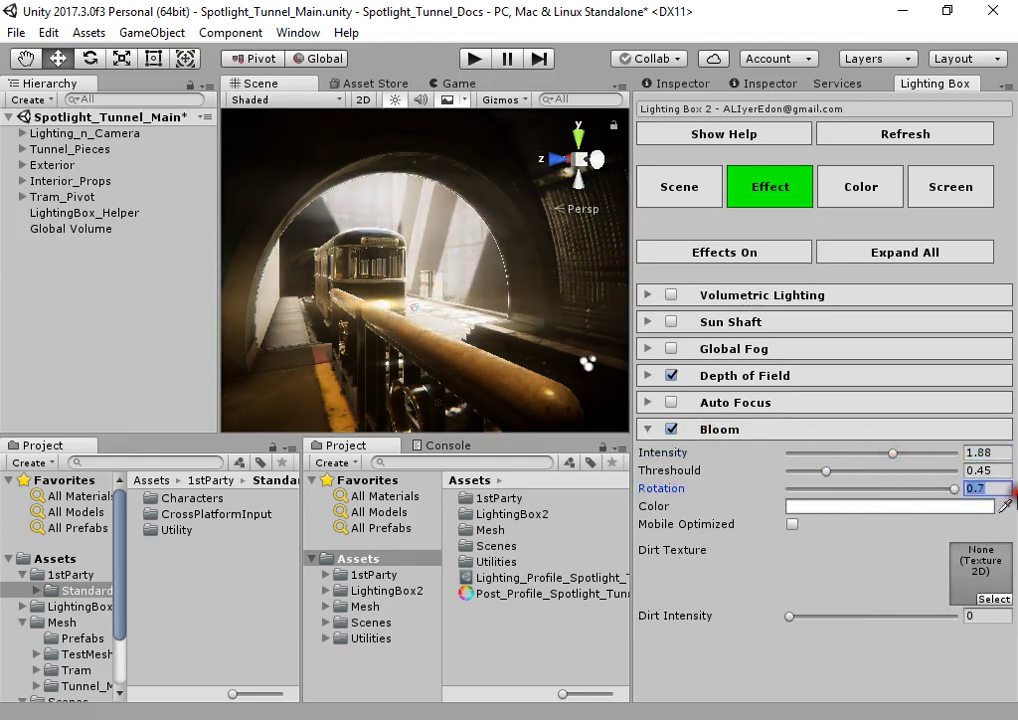
mouse_move(847, 472)
mouse_down()
mouse_move(950, 453)
mouse_move(847, 471)
mouse_up()
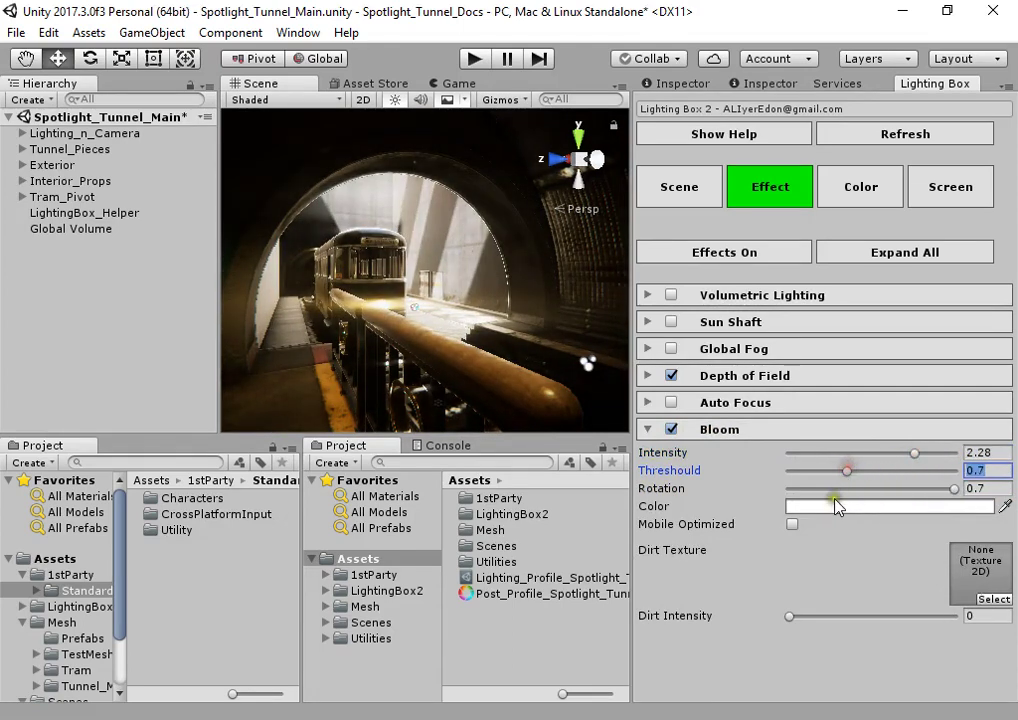
Step: Try tinted Bloom colours, then cancel to keep the bloom white (FFFFFFFF)
click(905, 507)
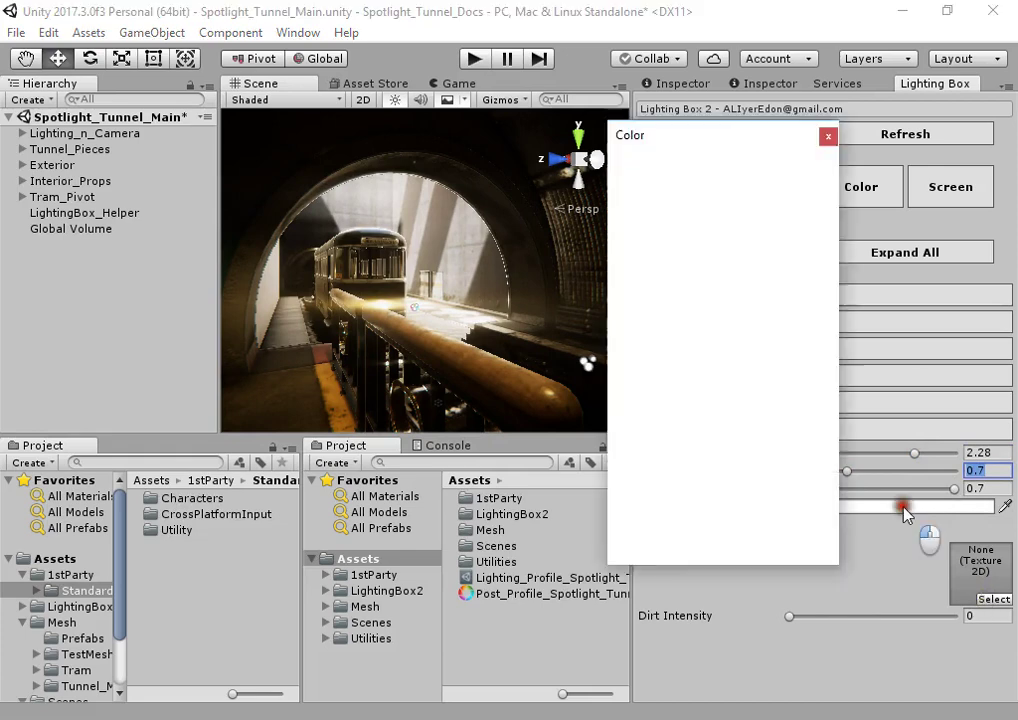
click(668, 224)
click(805, 287)
drag(805, 287, 797, 360)
key(Escape)
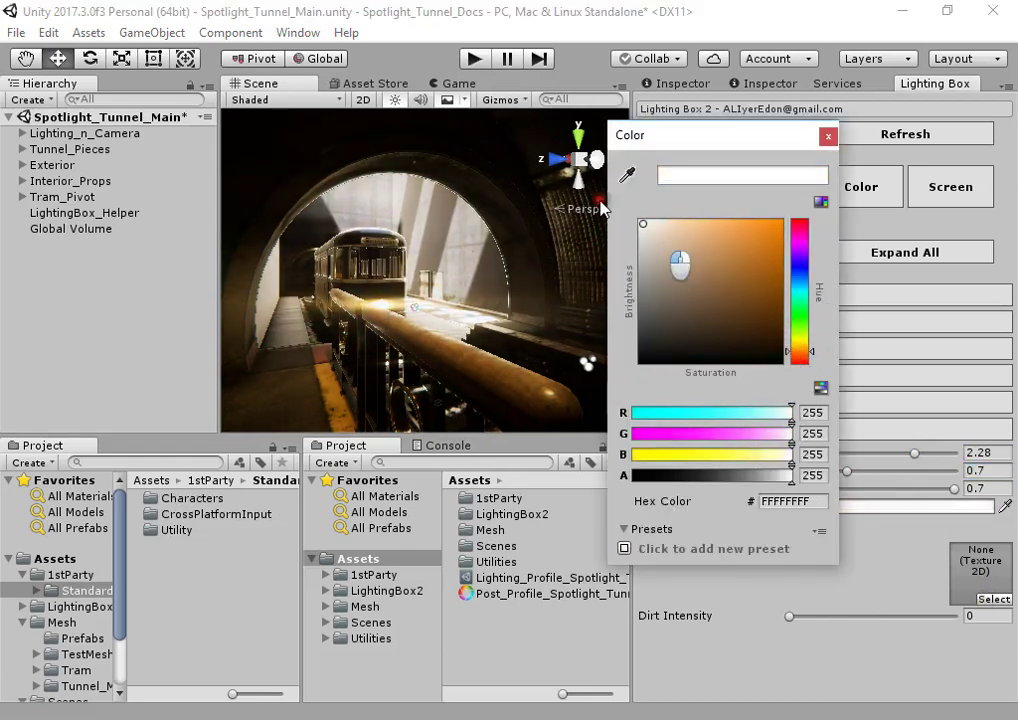
alt+drag(390, 230, 410, 367)
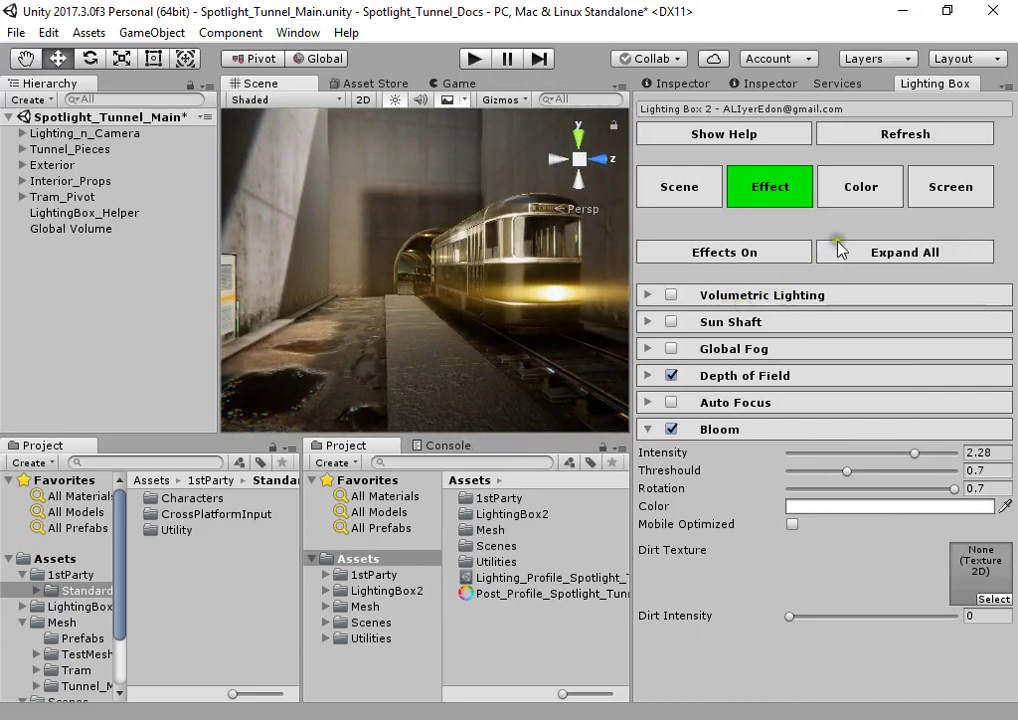
Step: Set Global Fog Density to 11 and its mode to Global
click(712, 352)
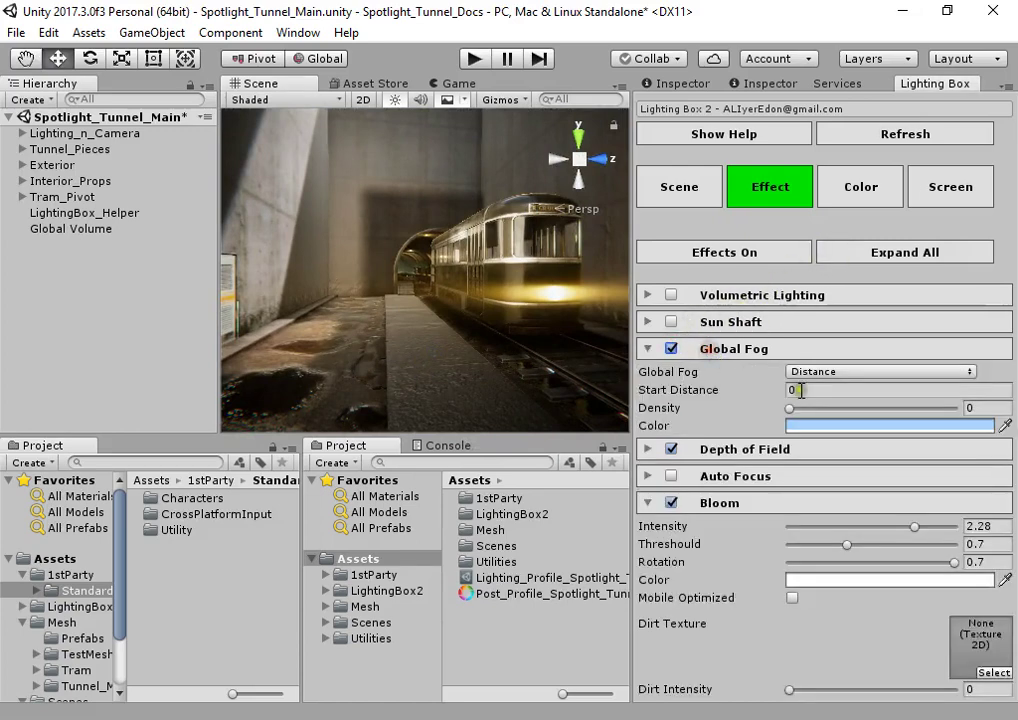
drag(797, 408, 850, 410)
click(859, 373)
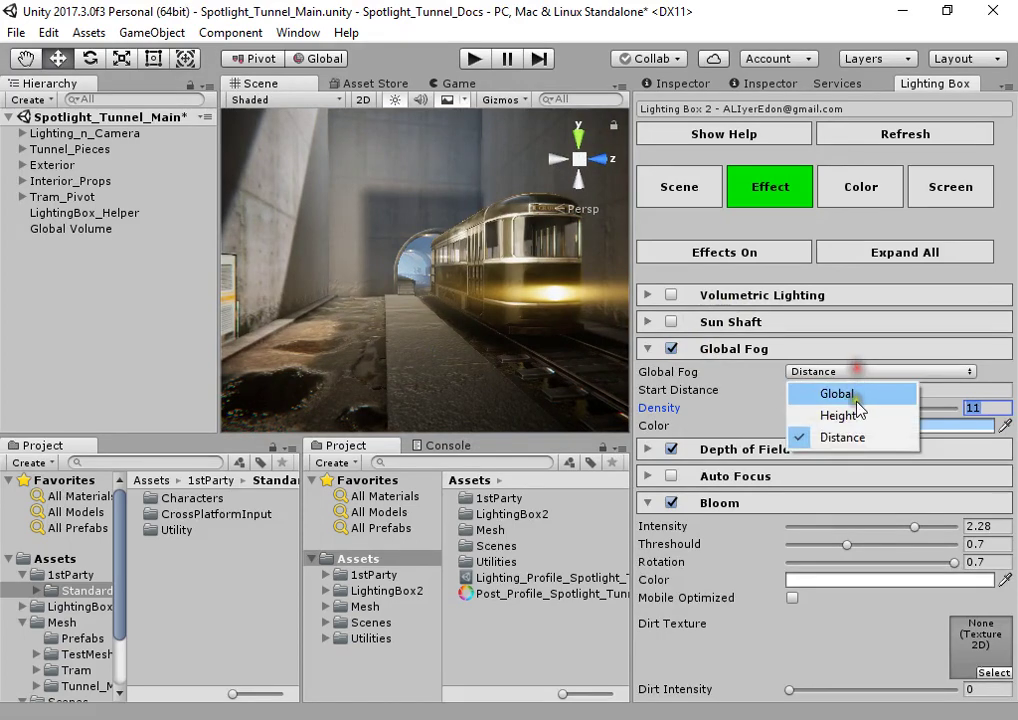
click(846, 394)
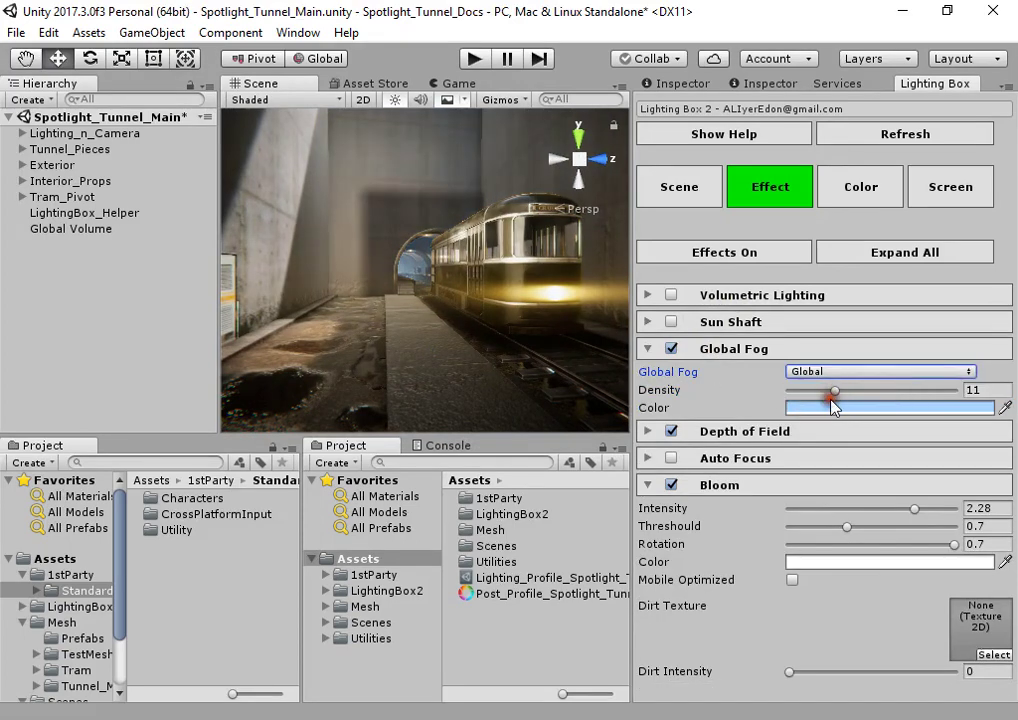
Step: Tint the fog peach (FFD5A9) and toggle Global Fog off and on to compare
click(832, 405)
drag(800, 284, 800, 360)
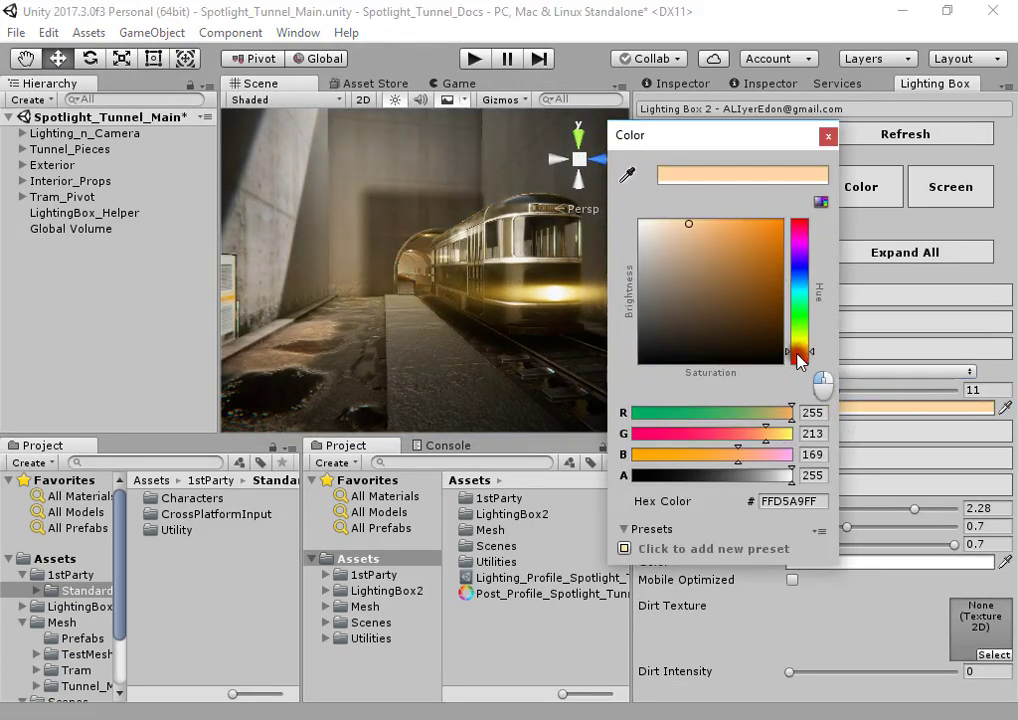
click(420, 318)
alt+drag(420, 318, 286, 332)
click(672, 348)
click(672, 348)
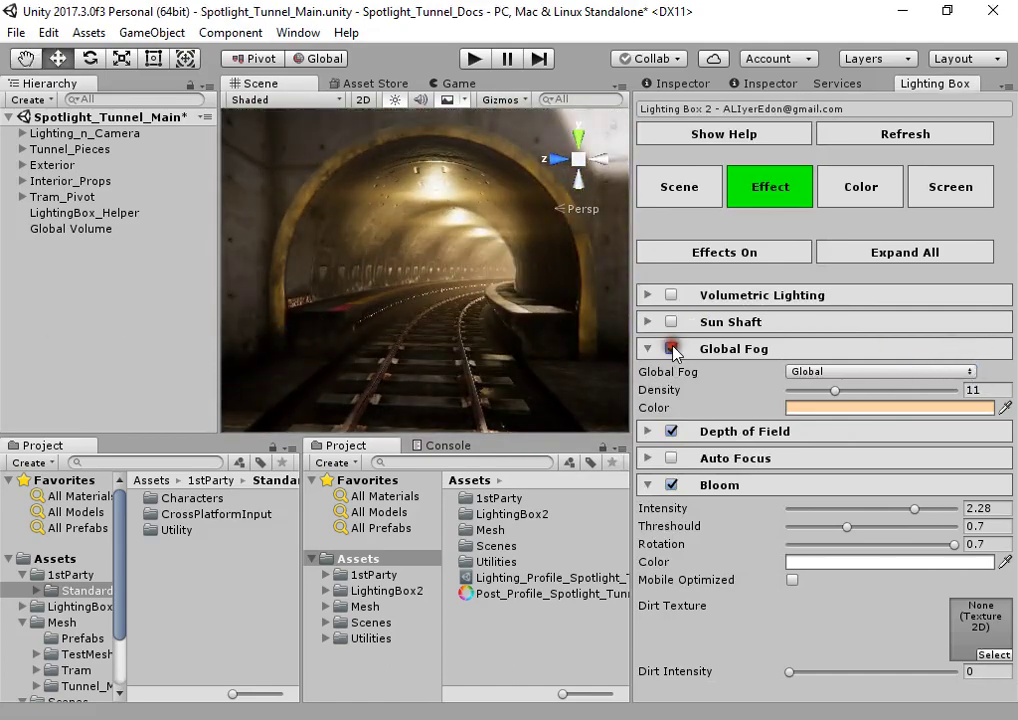
alt+drag(557, 345, 617, 327)
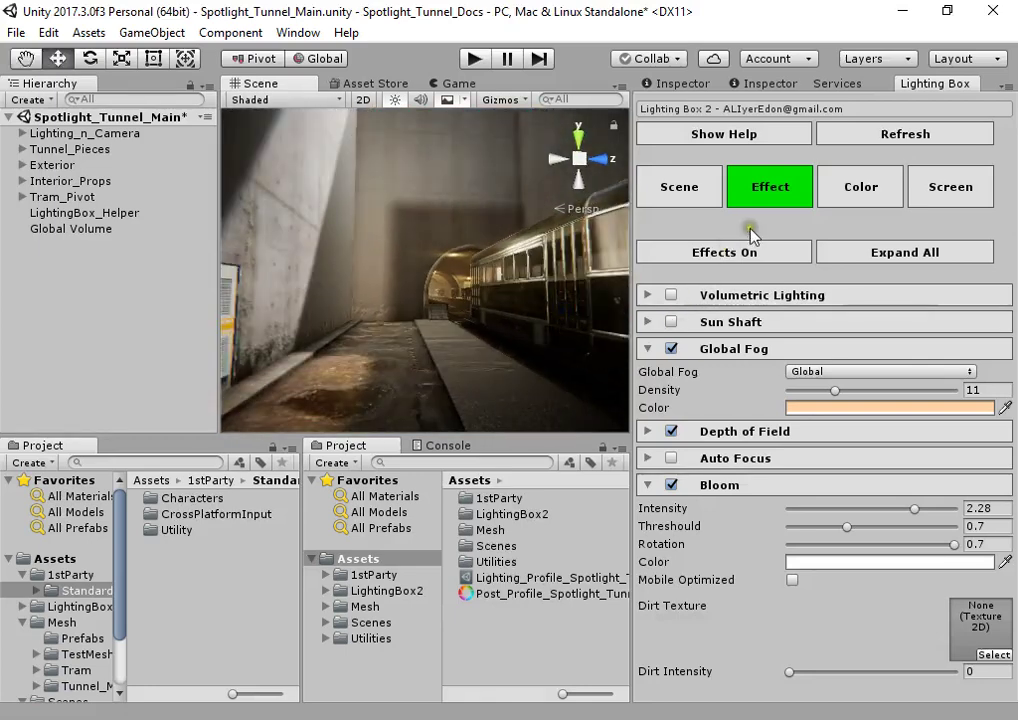
Step: Review the Scene and Color settings and toggle the lighting effects off and on to compare
click(684, 190)
click(722, 463)
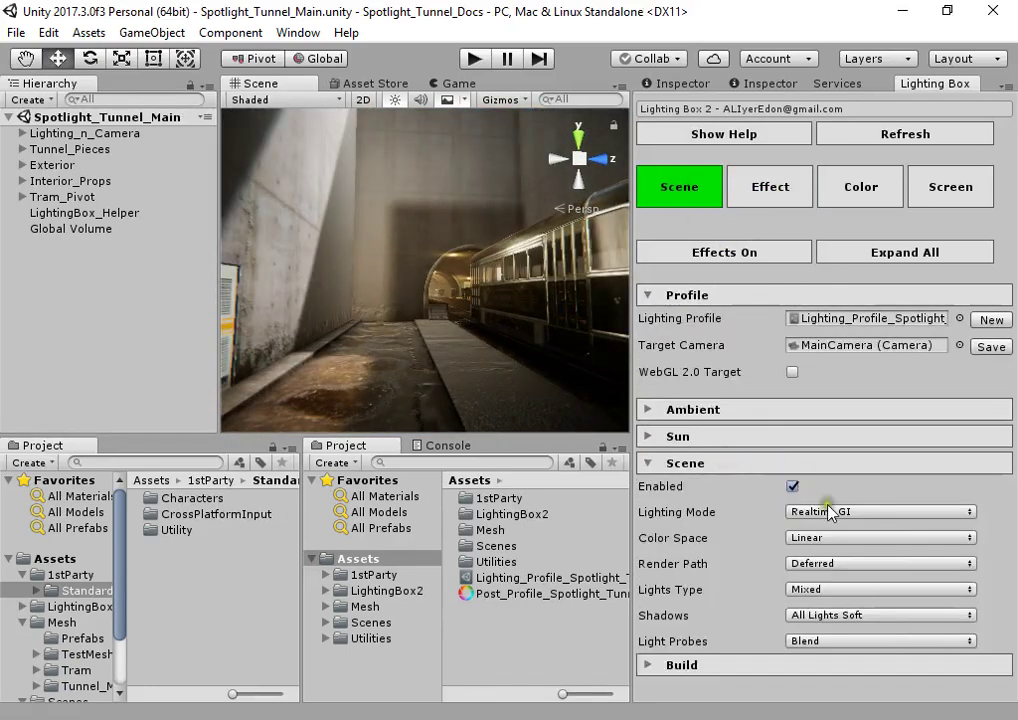
click(792, 190)
click(857, 195)
click(766, 257)
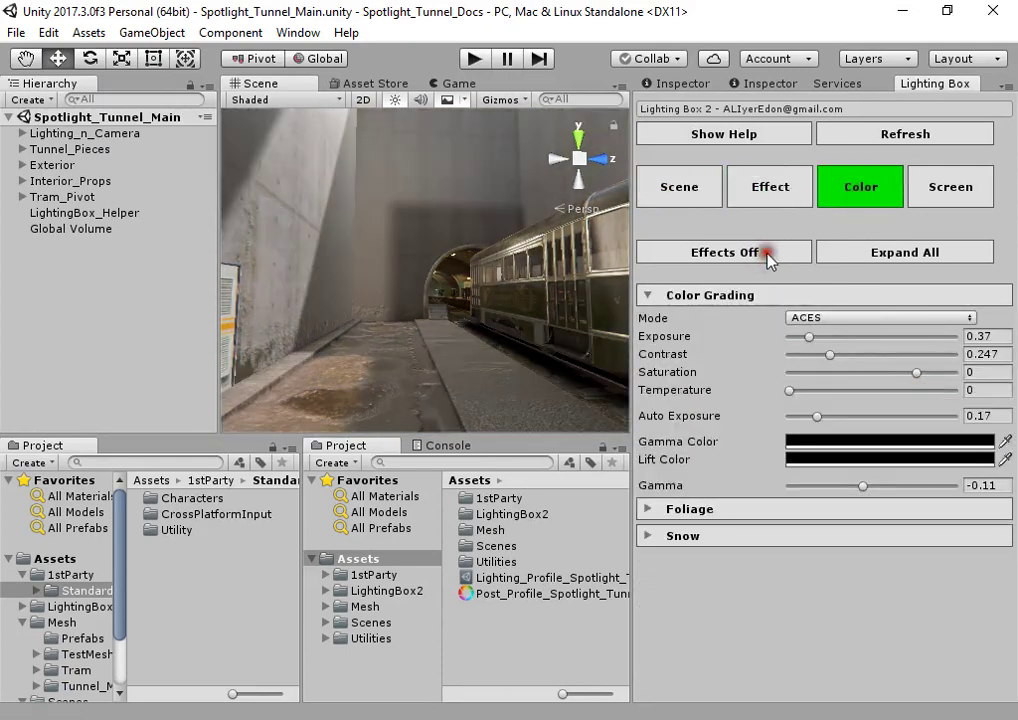
click(768, 255)
Step: Enable Stochastic SSR in the Screen effects and run the game
click(920, 198)
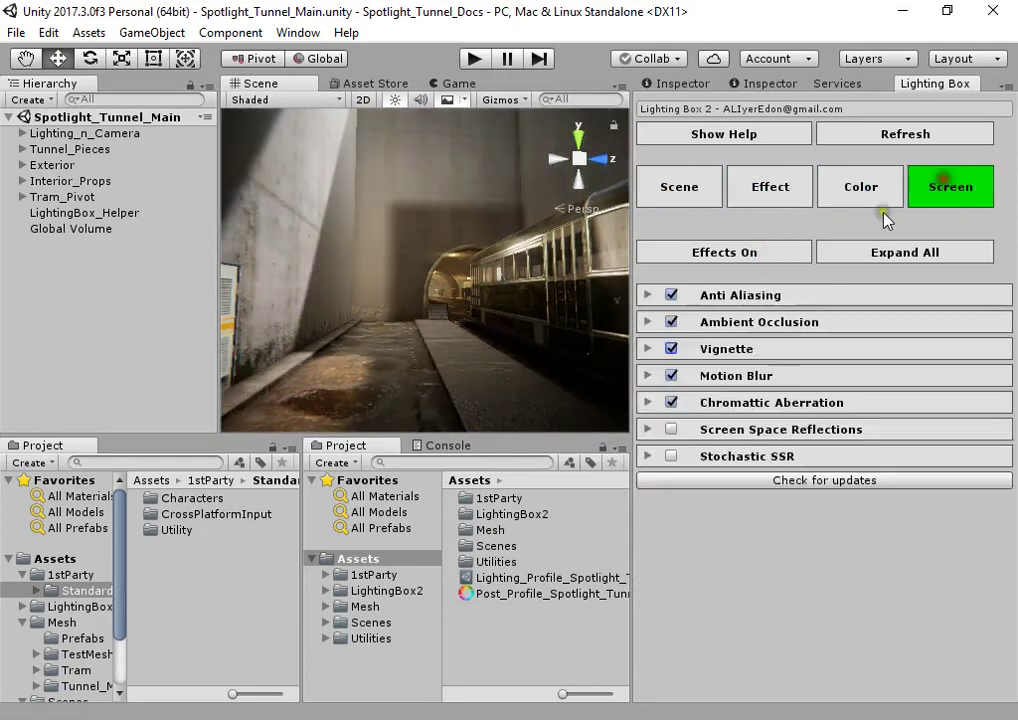
click(733, 459)
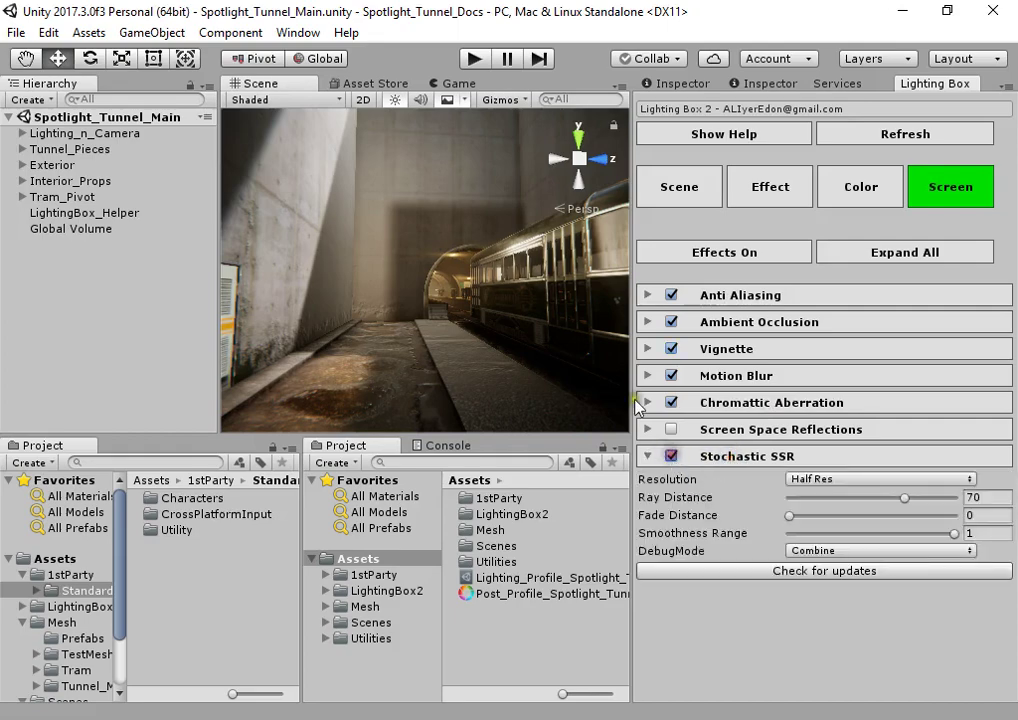
click(476, 60)
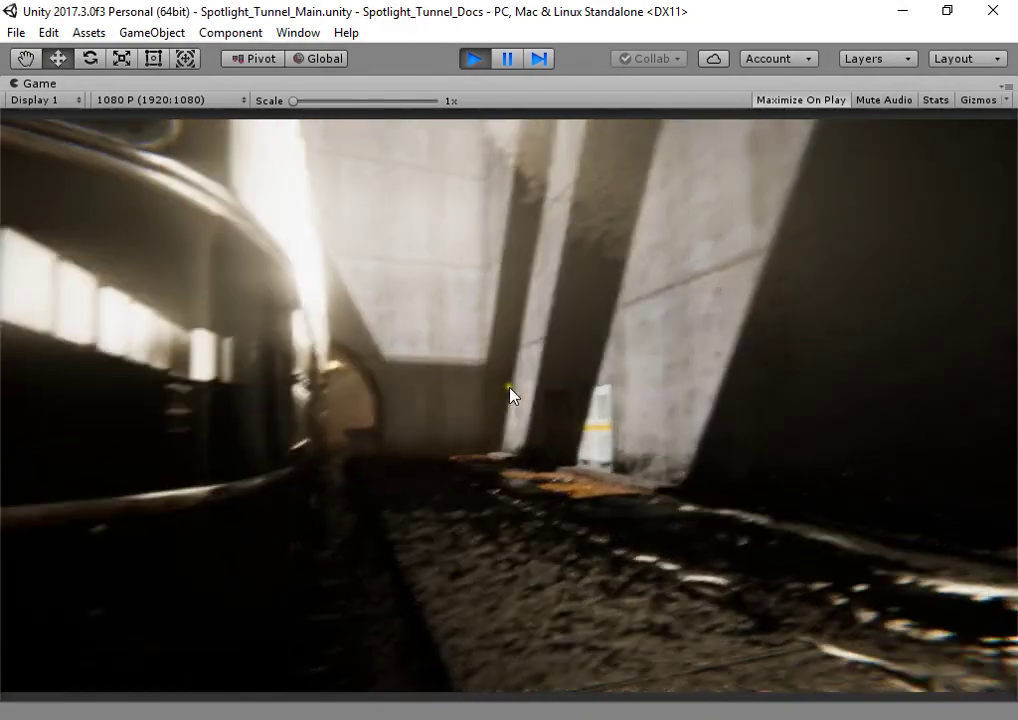
Step: Exit Play mode and switch on Screen Space Reflections with Quality set to Higher
key(super)
click(476, 58)
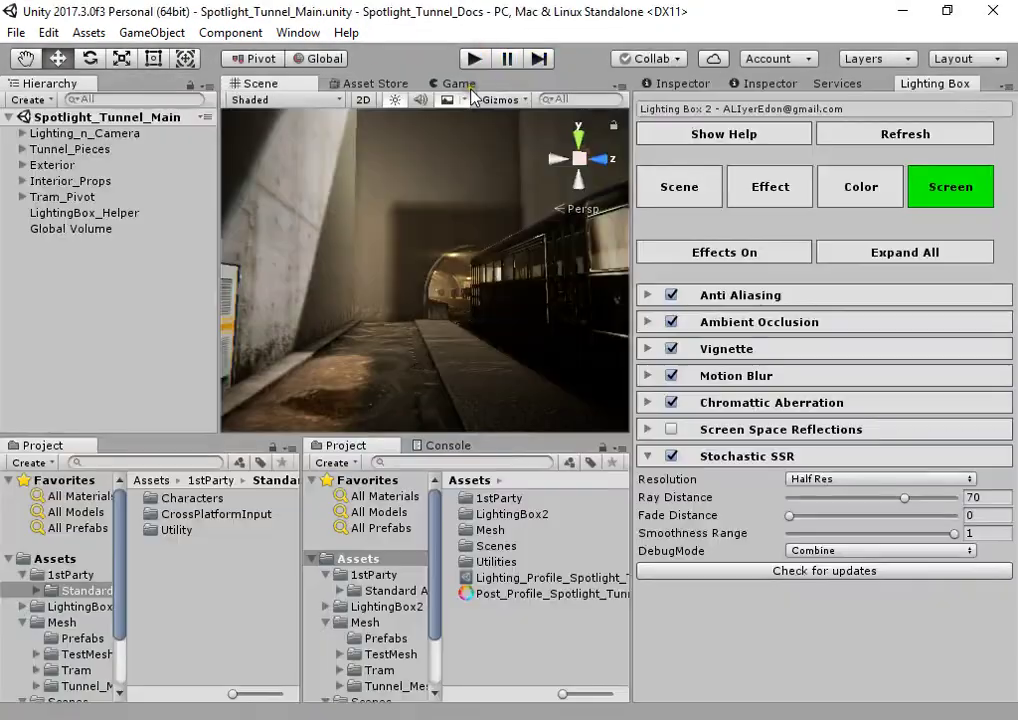
click(671, 429)
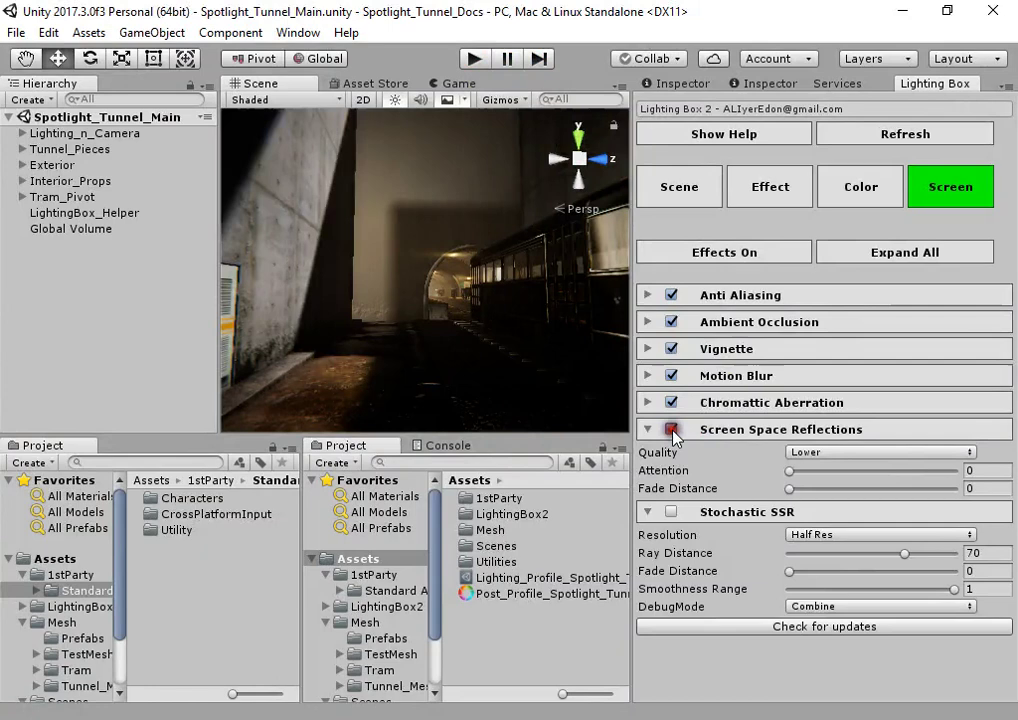
click(722, 430)
click(722, 430)
click(848, 452)
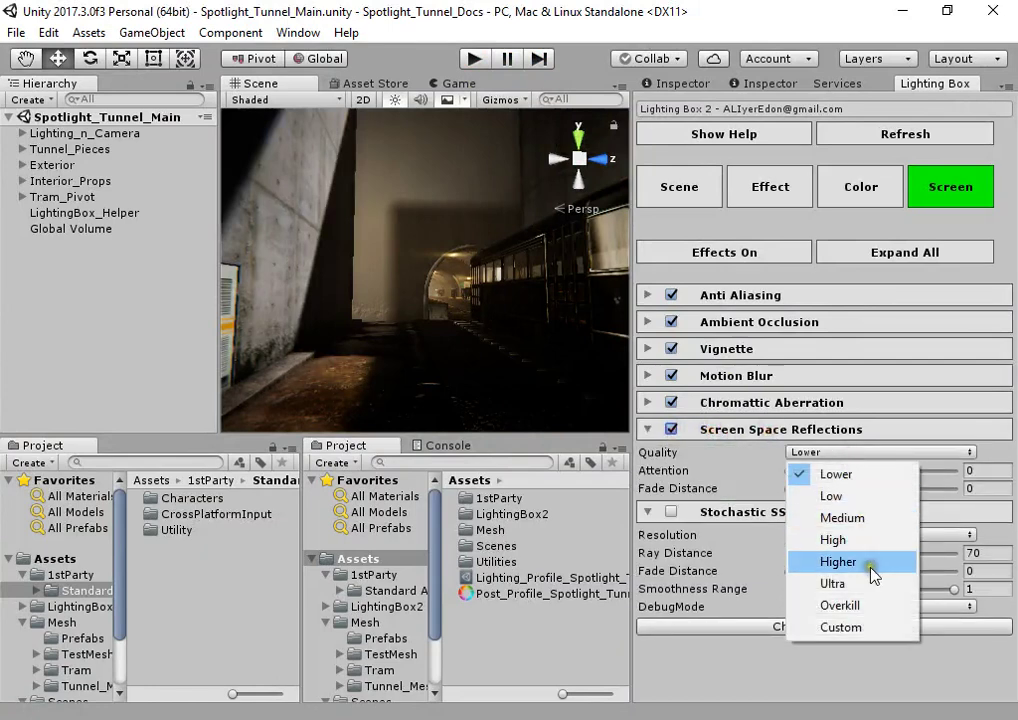
click(870, 561)
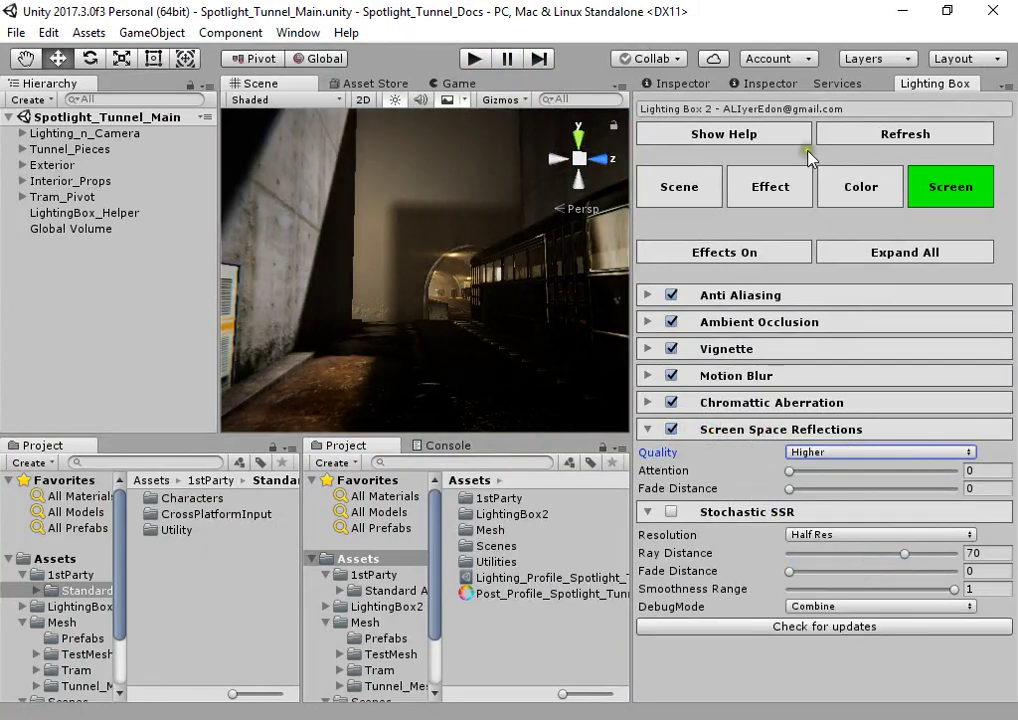
click(678, 192)
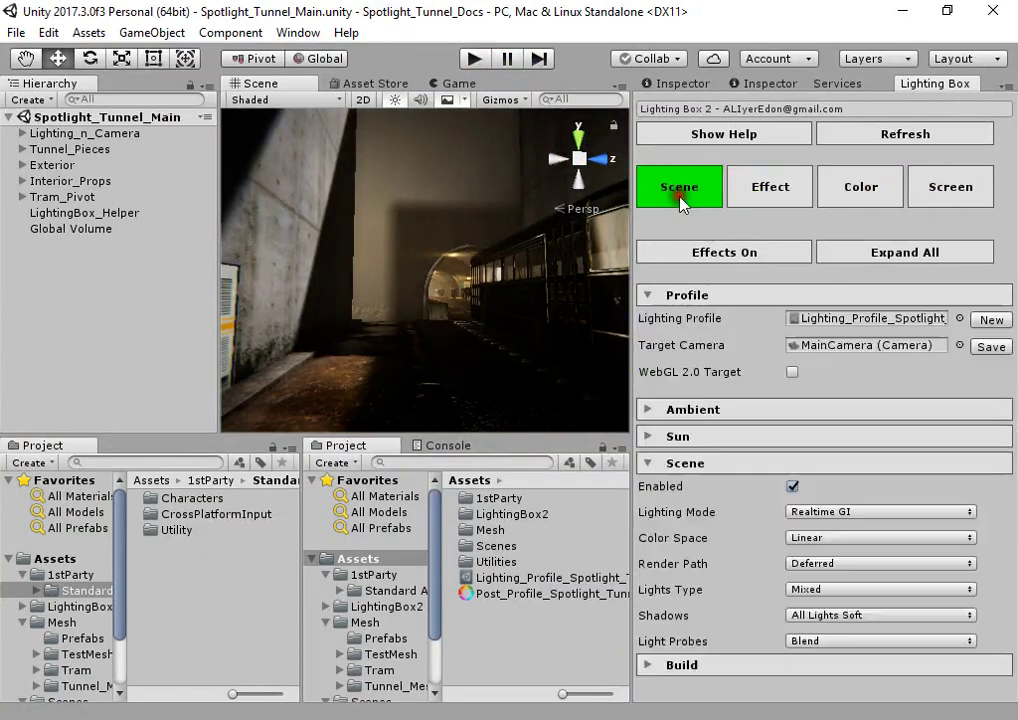
Step: Move MainCamera out of RigidBodyFPSController to sit directly under Lighting_n_Camera, breaking the prefab
click(112, 135)
click(18, 133)
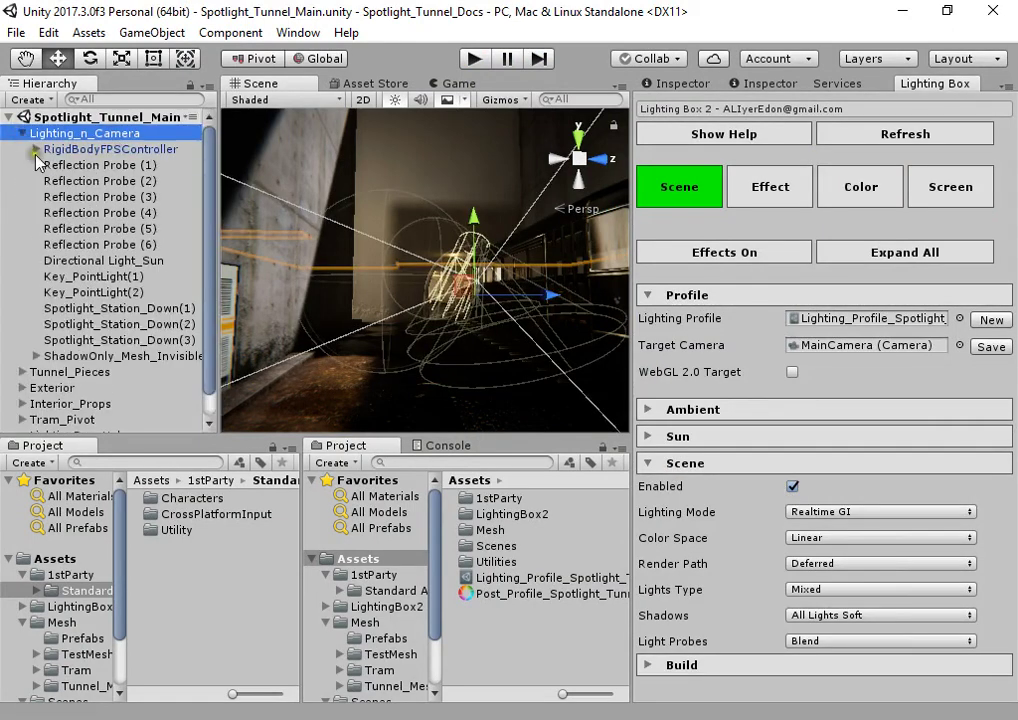
click(36, 150)
click(60, 165)
click(168, 149)
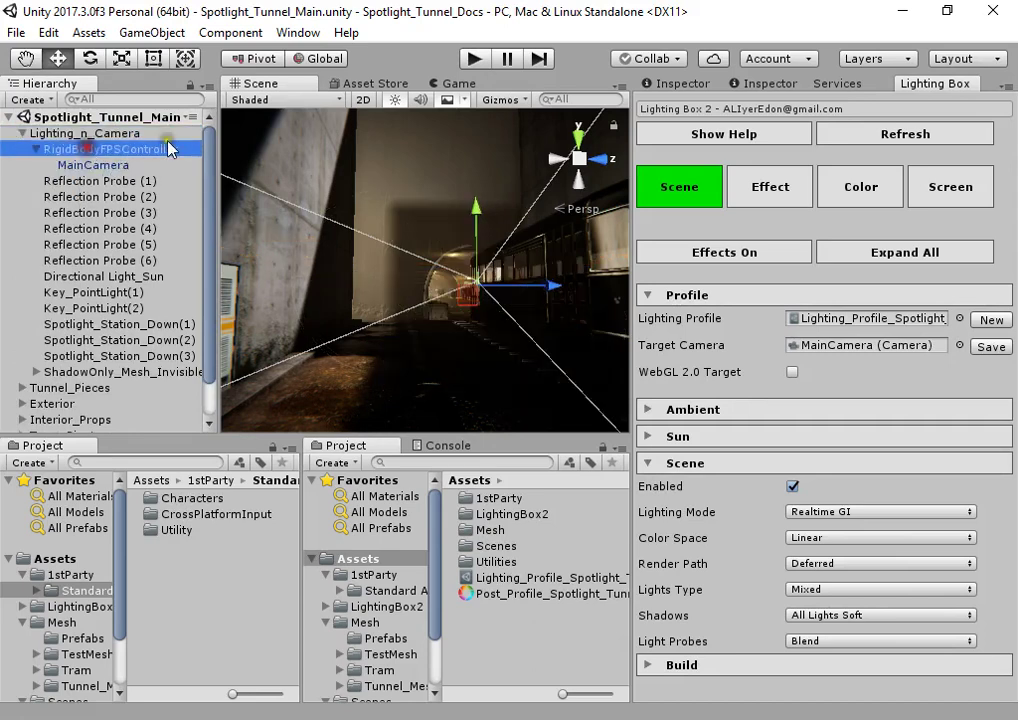
click(684, 84)
drag(152, 163, 112, 142)
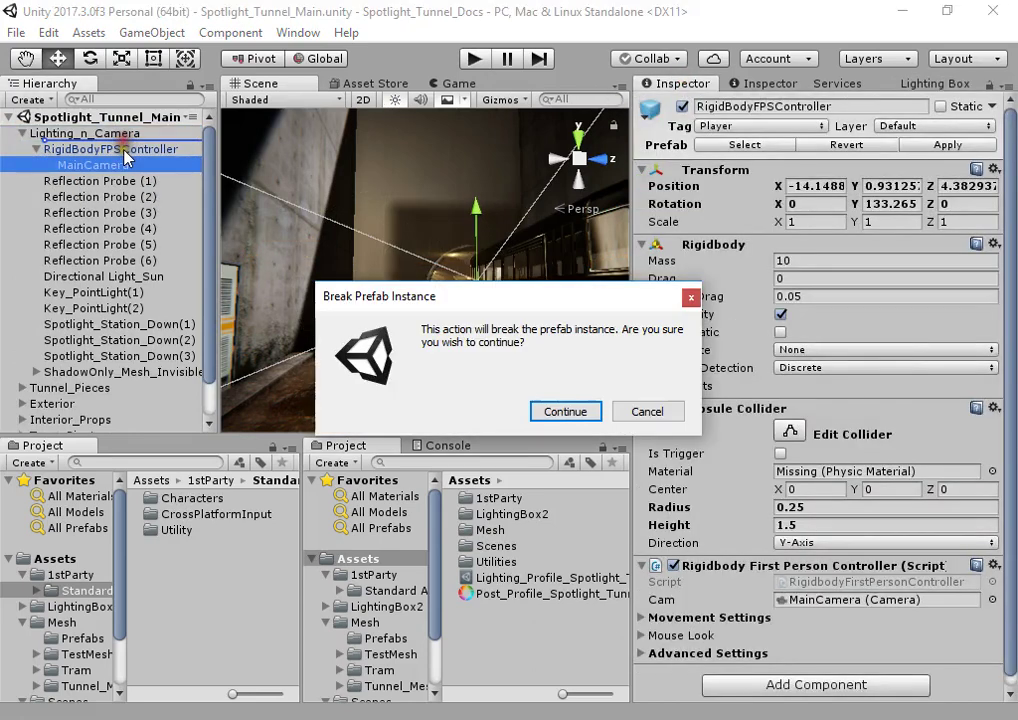
key(Return)
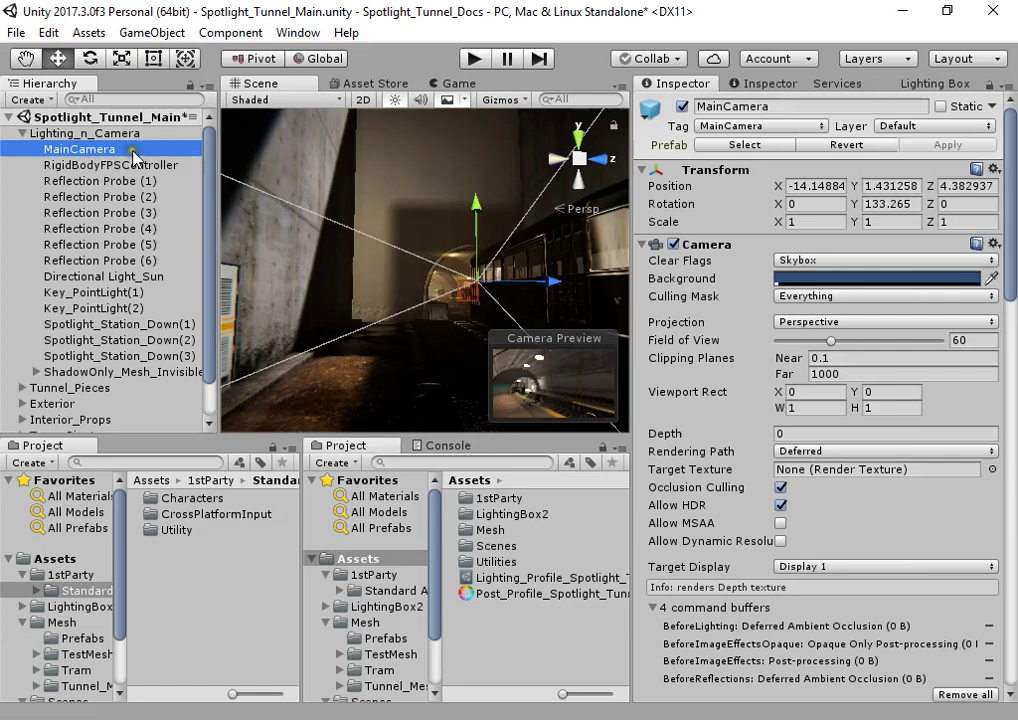
Step: Deactivate RigidBodyFPSController and turn off MainCamera's Head Bob script
click(150, 165)
click(682, 107)
click(150, 149)
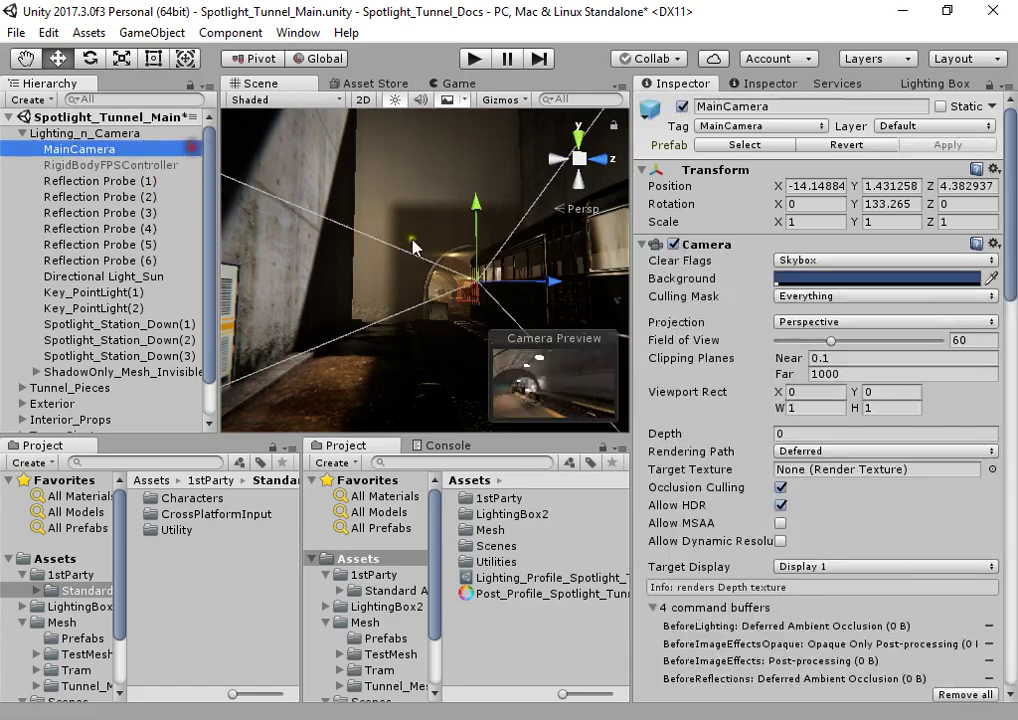
scroll(686, 393, down, 5)
click(676, 318)
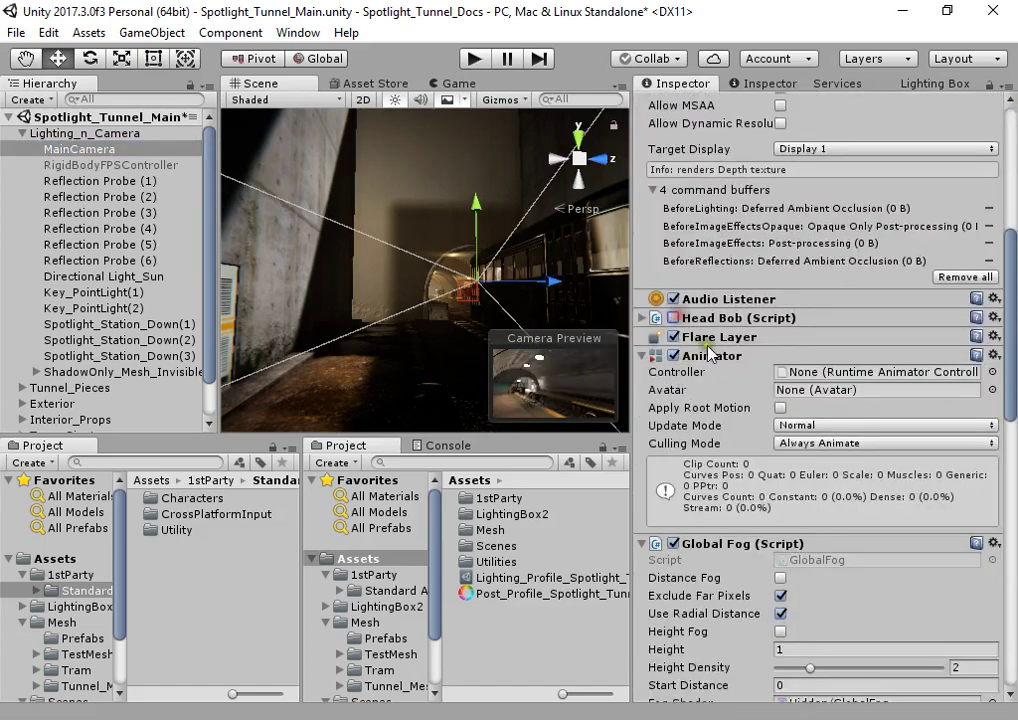
click(712, 355)
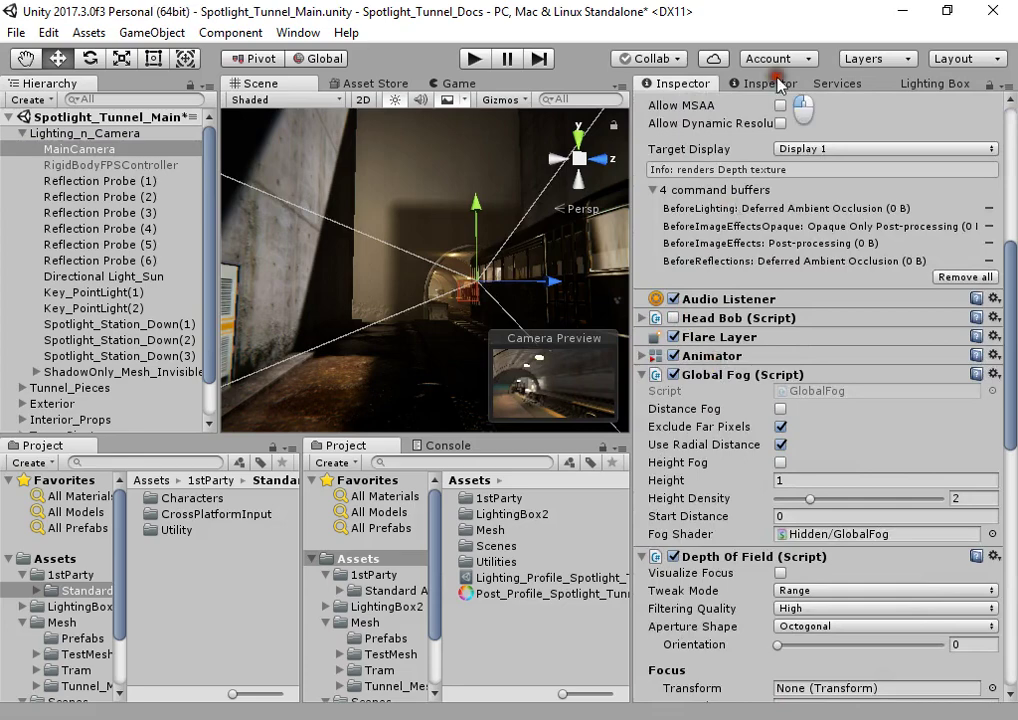
scroll(775, 422, up, 2)
scroll(800, 123, down, 5)
Step: Expand the lighting build options in Lighting Box 2
click(845, 84)
click(935, 84)
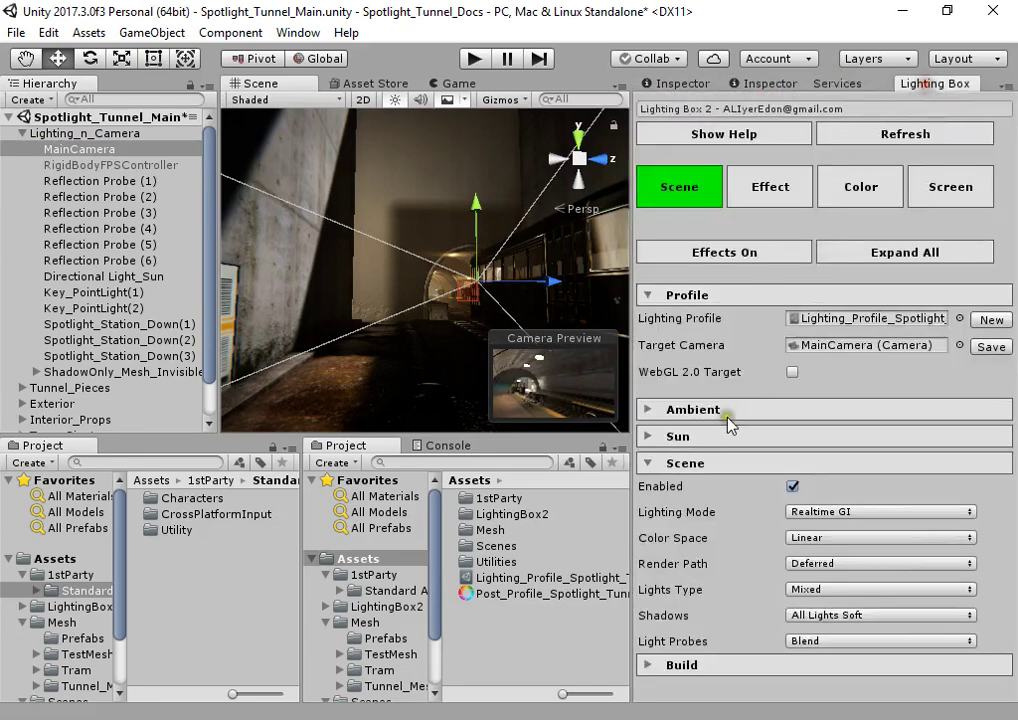
click(718, 662)
scroll(730, 656, down, 3)
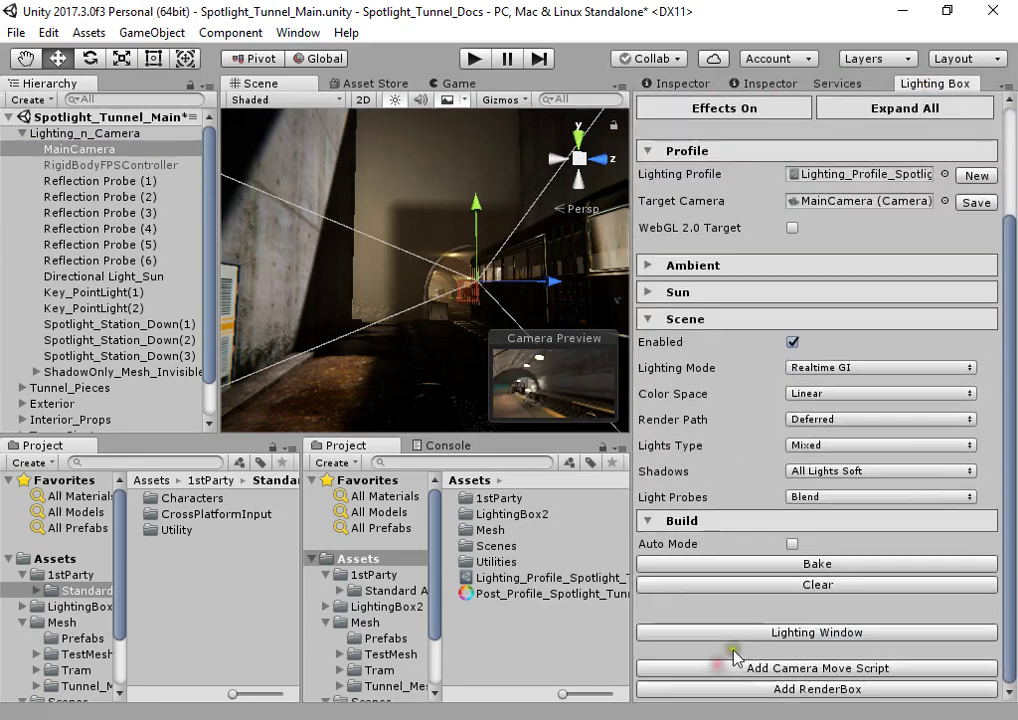
Step: Play the tunnel scene to view the relit station, then un-maximize the Game view
click(477, 59)
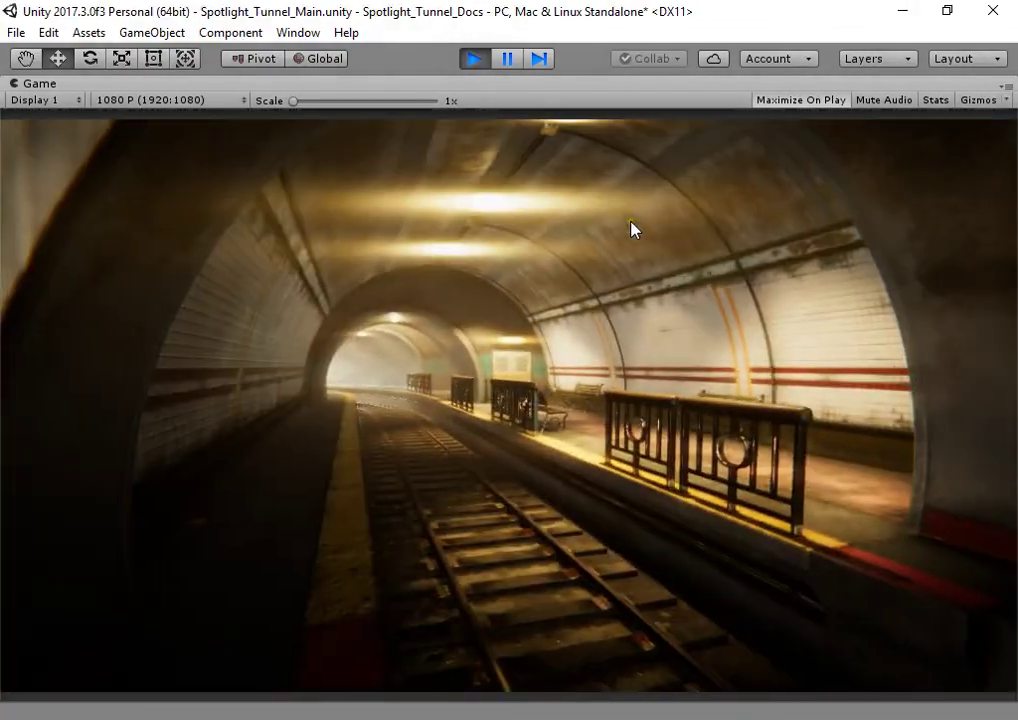
right_click(533, 85)
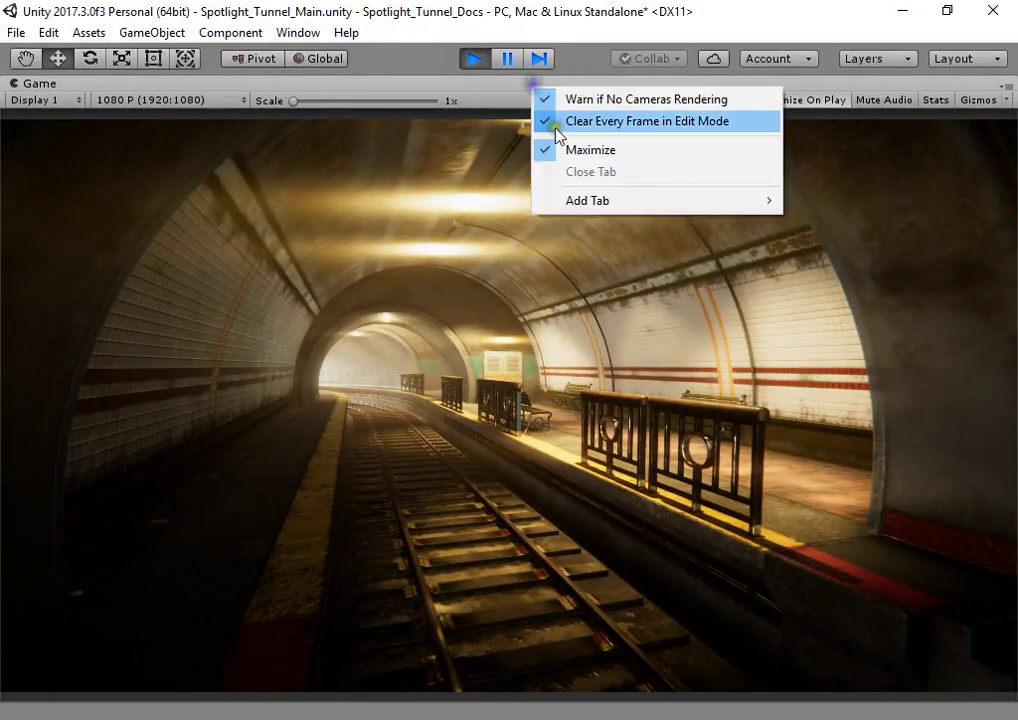
click(568, 153)
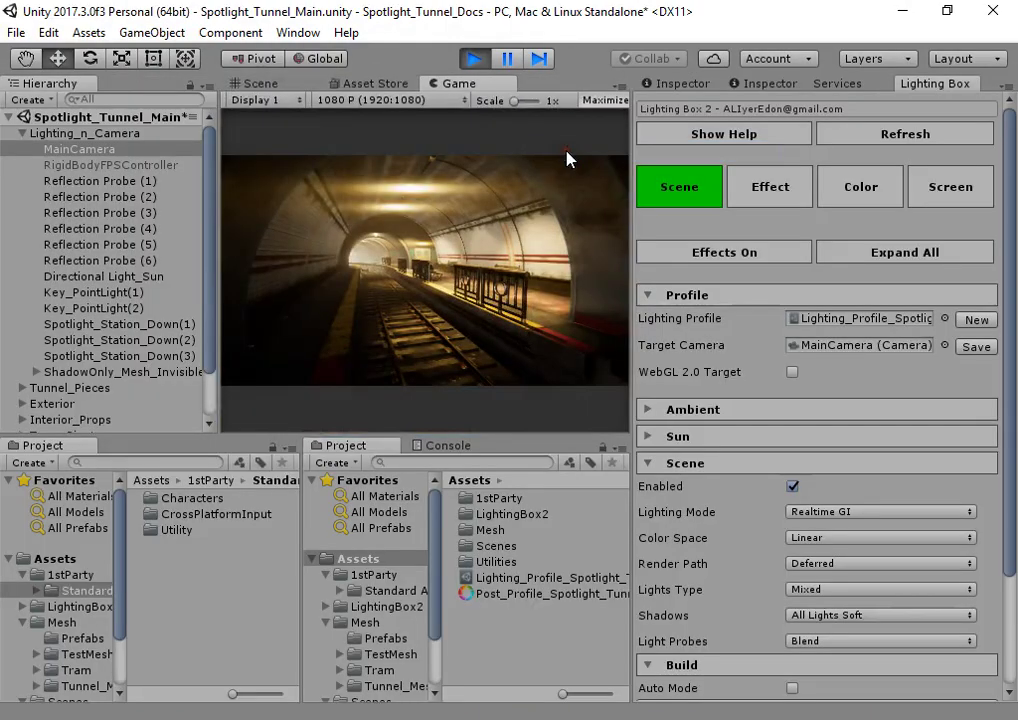
click(772, 253)
click(774, 258)
click(775, 260)
click(775, 260)
click(773, 260)
click(772, 260)
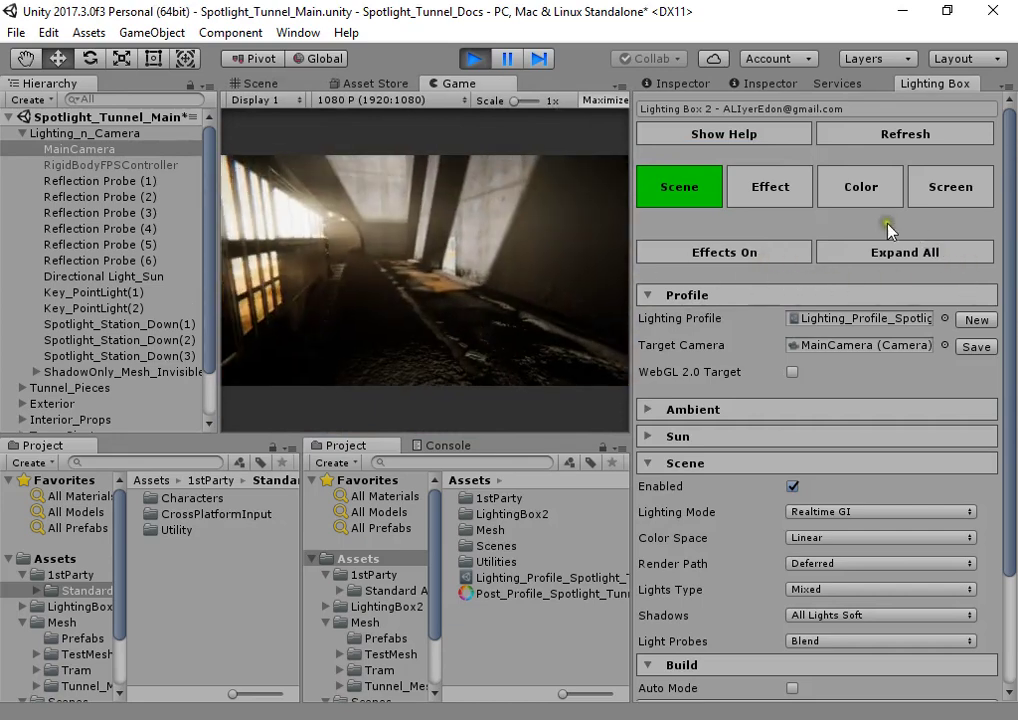
click(775, 260)
click(775, 260)
click(775, 260)
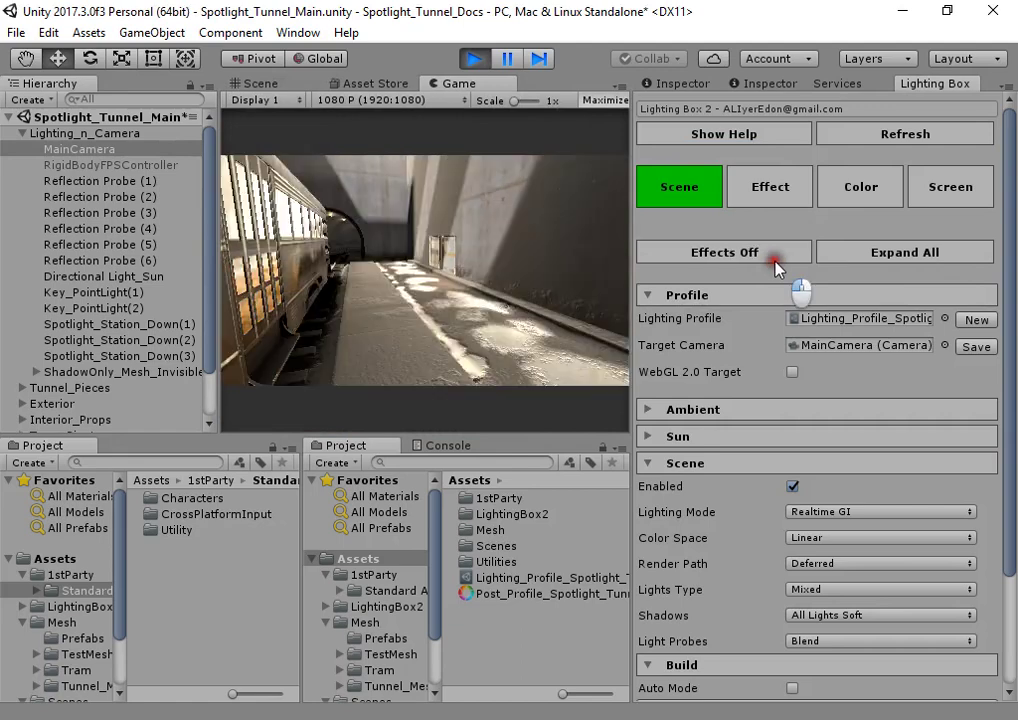
click(775, 261)
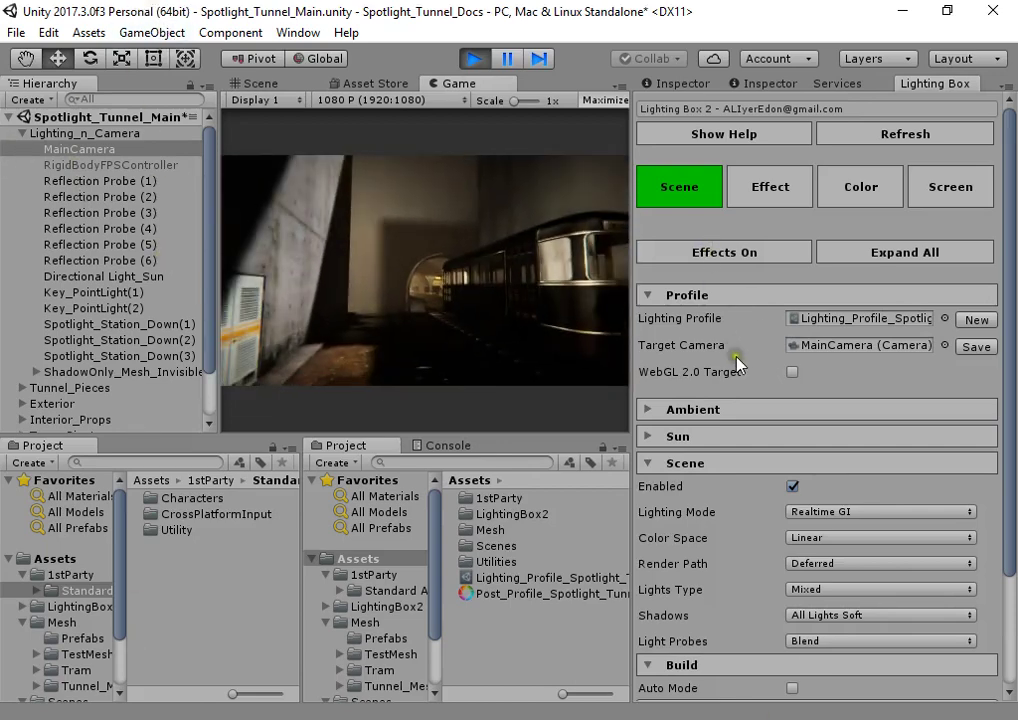
Step: Stop Play mode and enable Auto Mode for lighting builds
scroll(737, 364, down, 3)
click(474, 59)
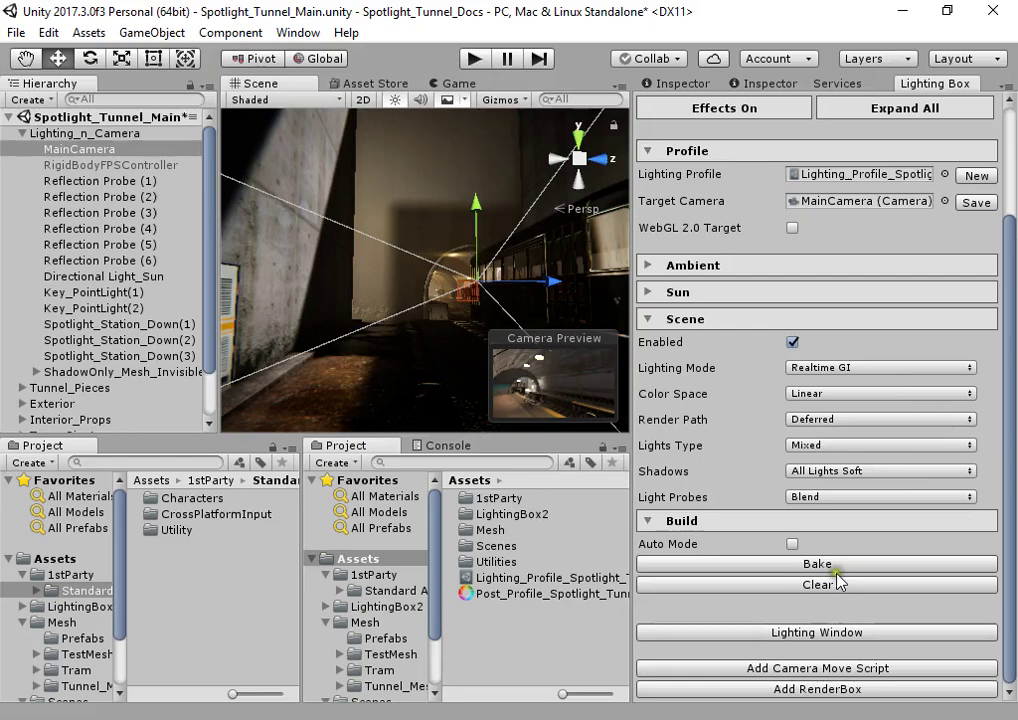
click(836, 566)
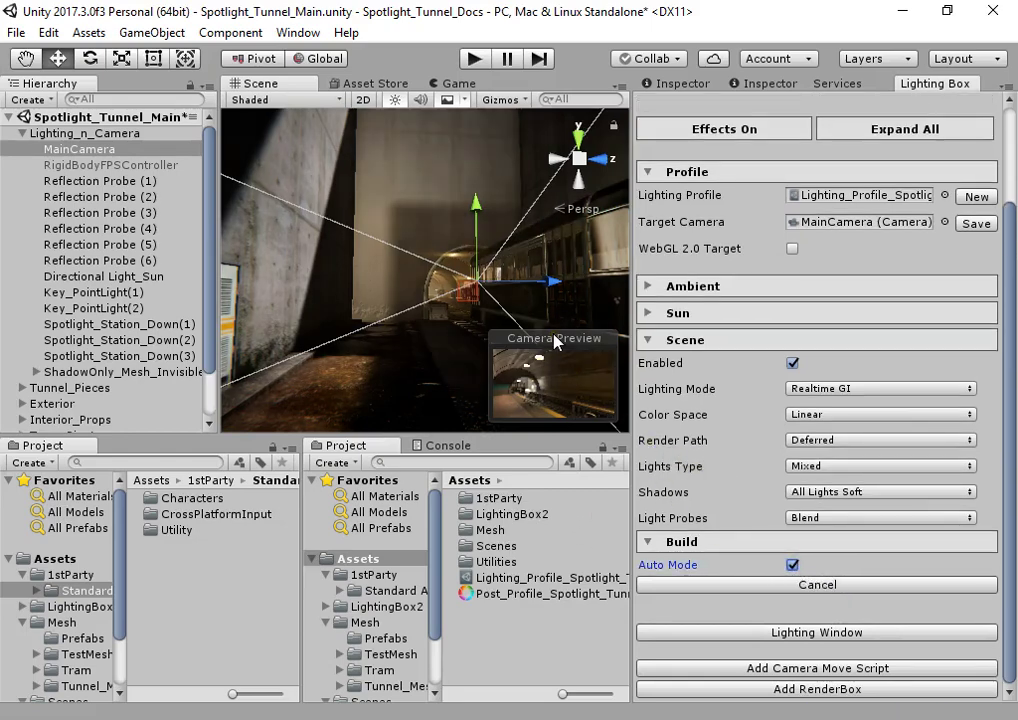
right_drag(513, 275, 540, 291)
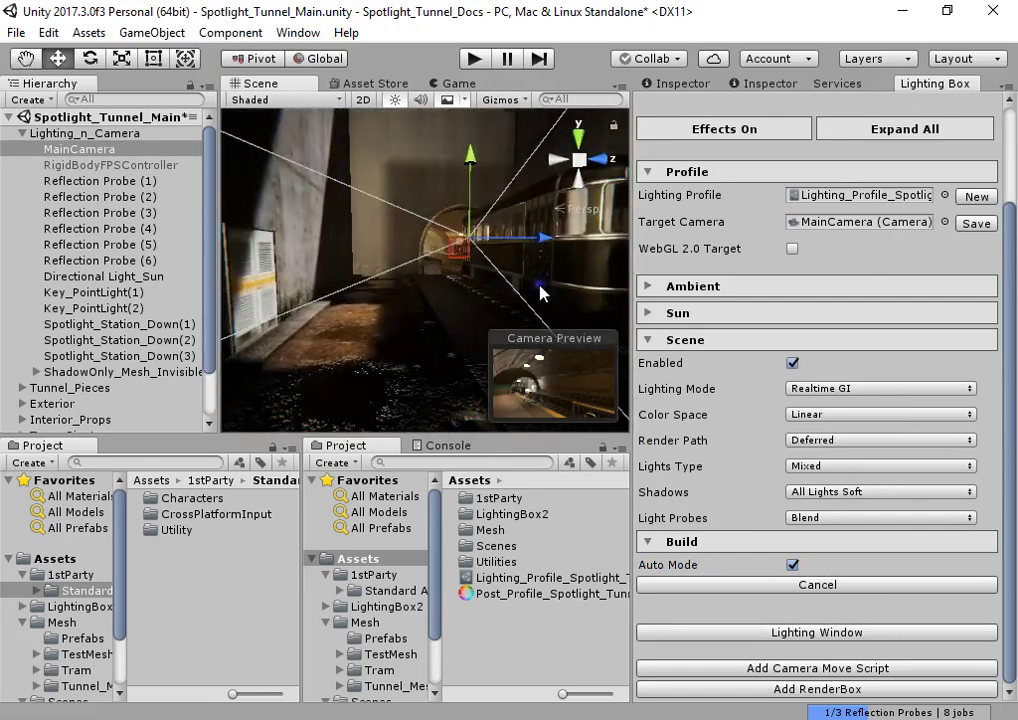
Step: Set the Ambient Source to Skybox and look around the tunnel in the Scene view
click(727, 287)
click(852, 354)
click(840, 375)
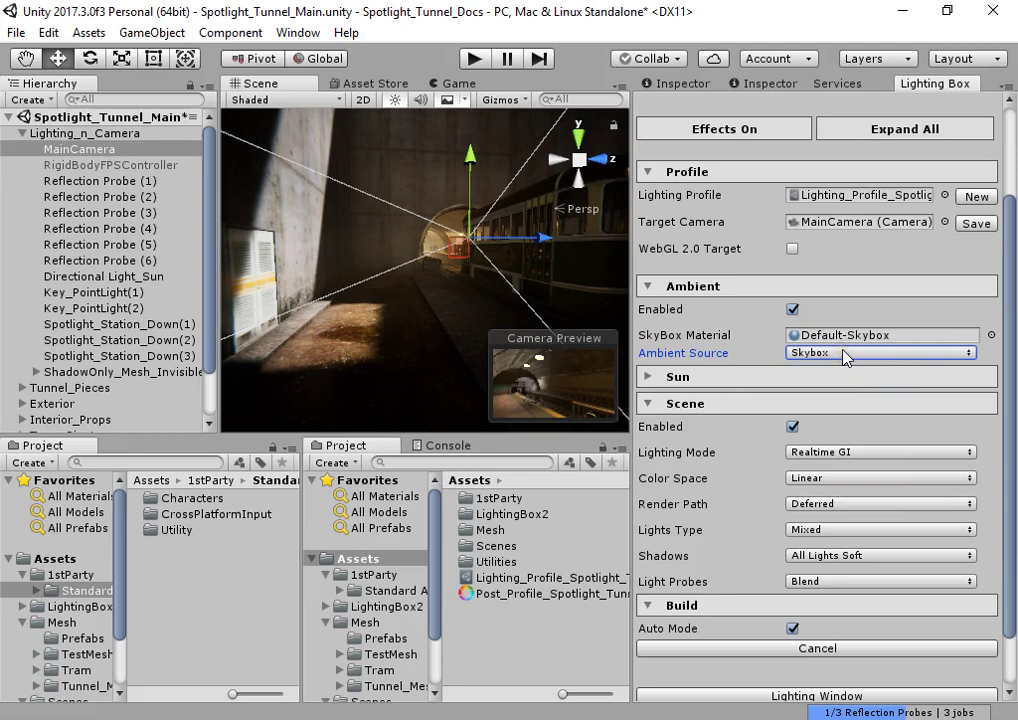
right_drag(411, 307, 389, 163)
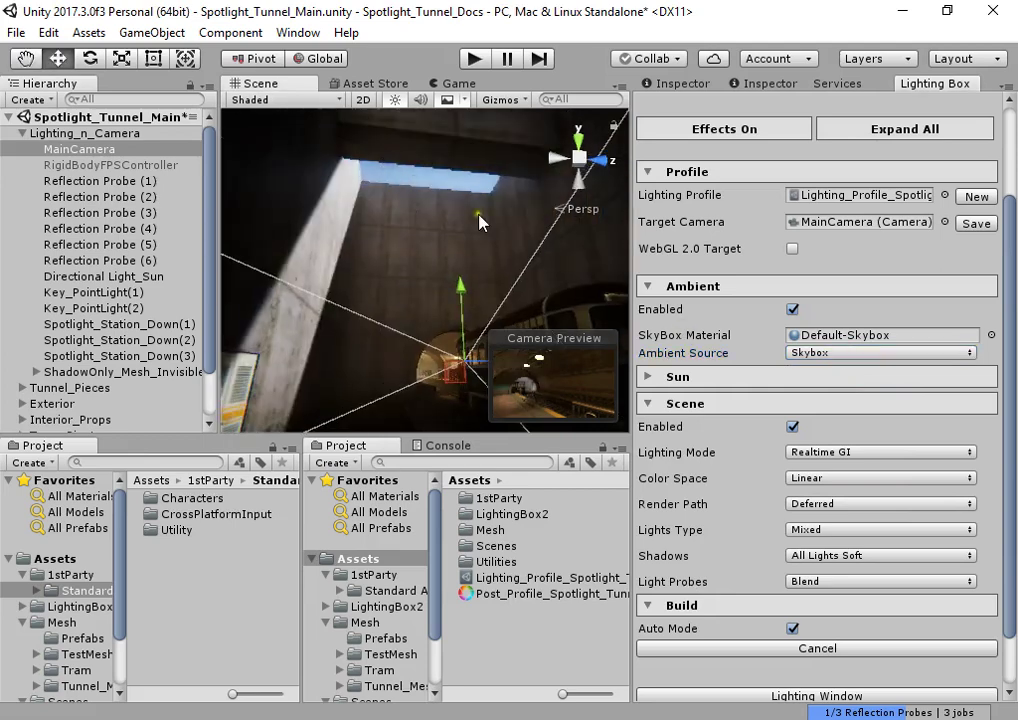
right_drag(480, 222, 464, 315)
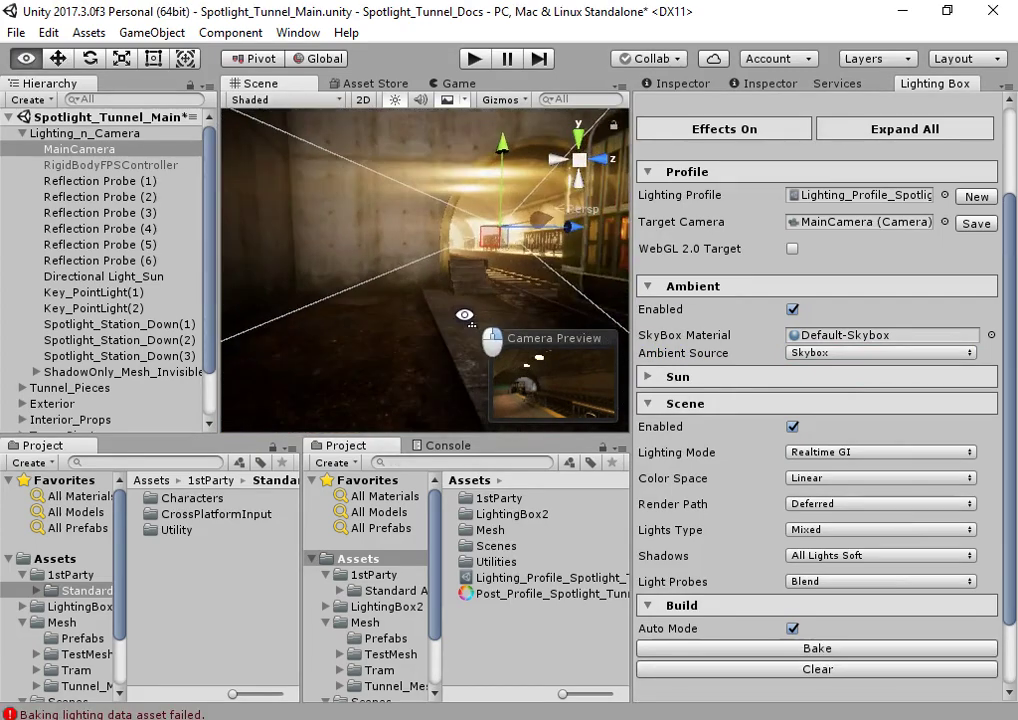
Step: Start Play mode to watch the relit tunnel in the maximized Game view
click(476, 60)
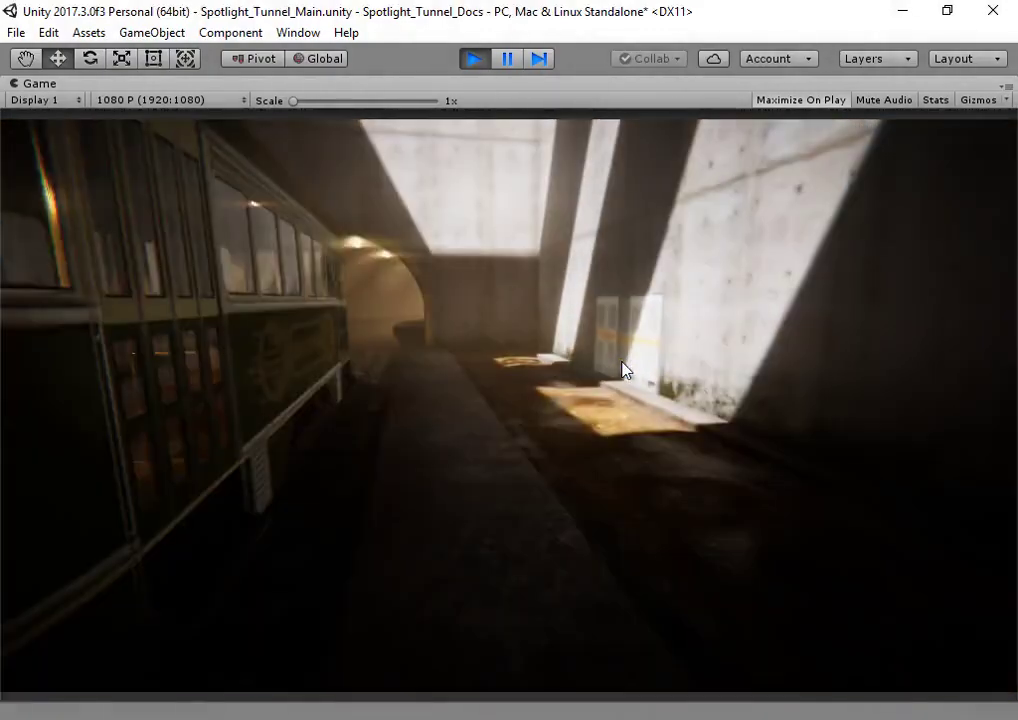
Step: Restore the editor layout and set color grading Gamma to 1 and Contrast to 0.813
right_click(557, 90)
click(592, 146)
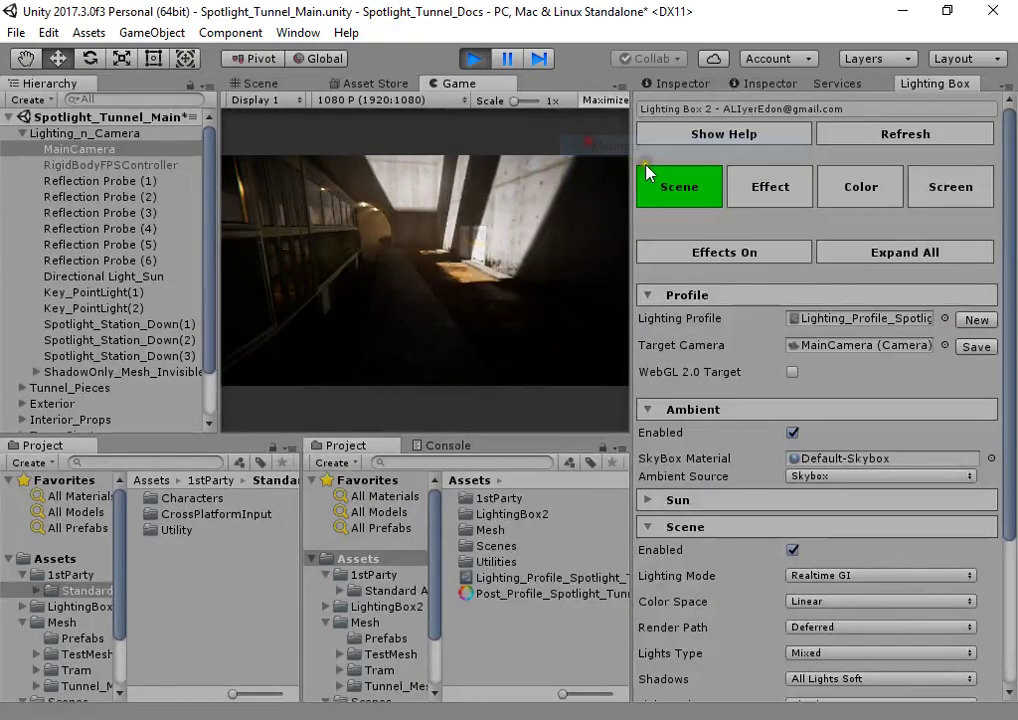
click(866, 185)
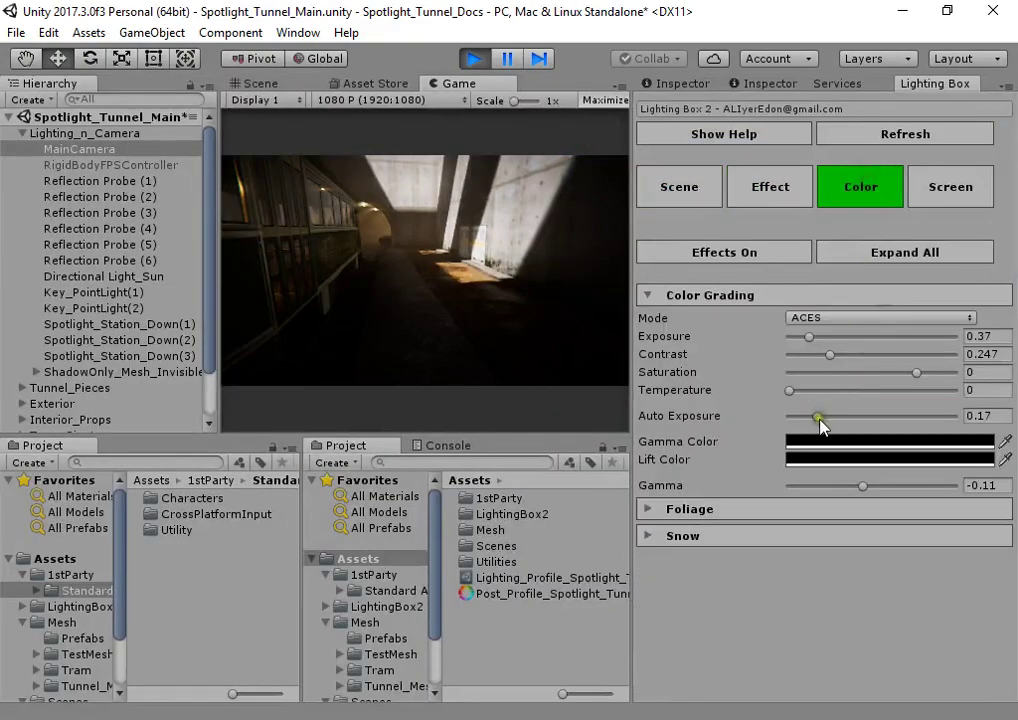
drag(858, 487, 975, 487)
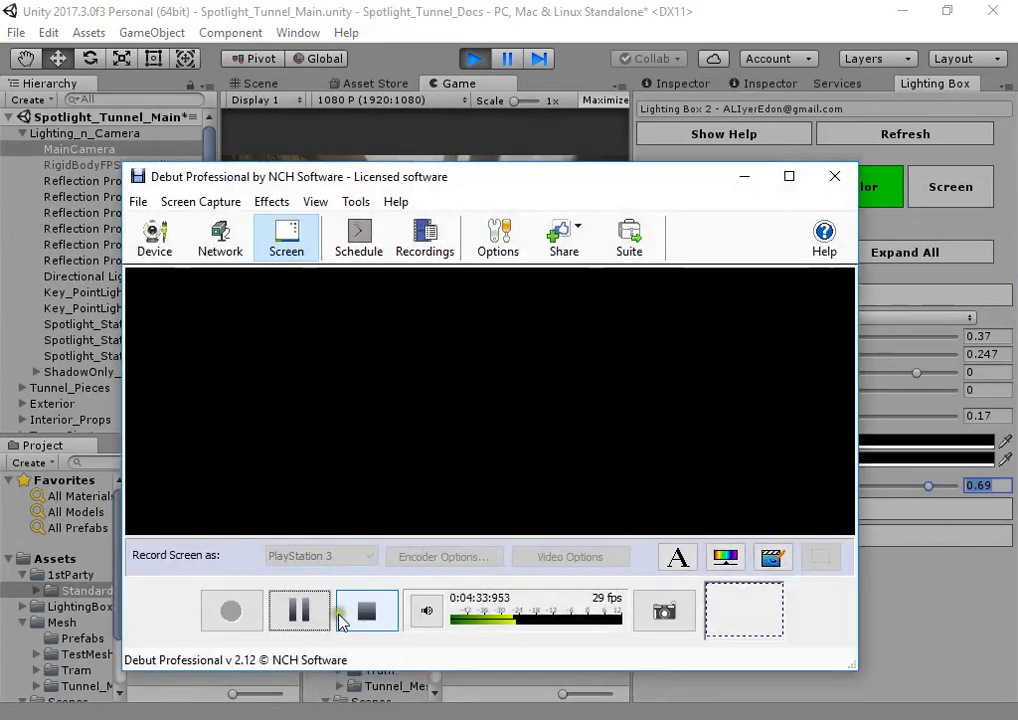
click(277, 601)
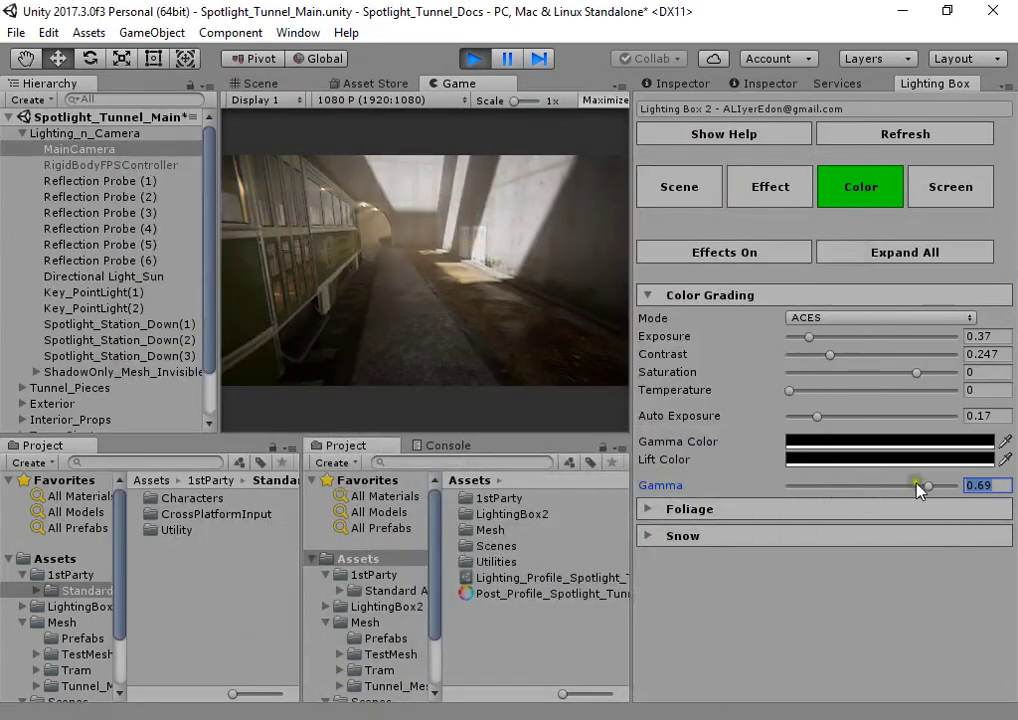
mouse_move(918, 490)
mouse_down()
mouse_move(870, 485)
mouse_move(931, 489)
mouse_up()
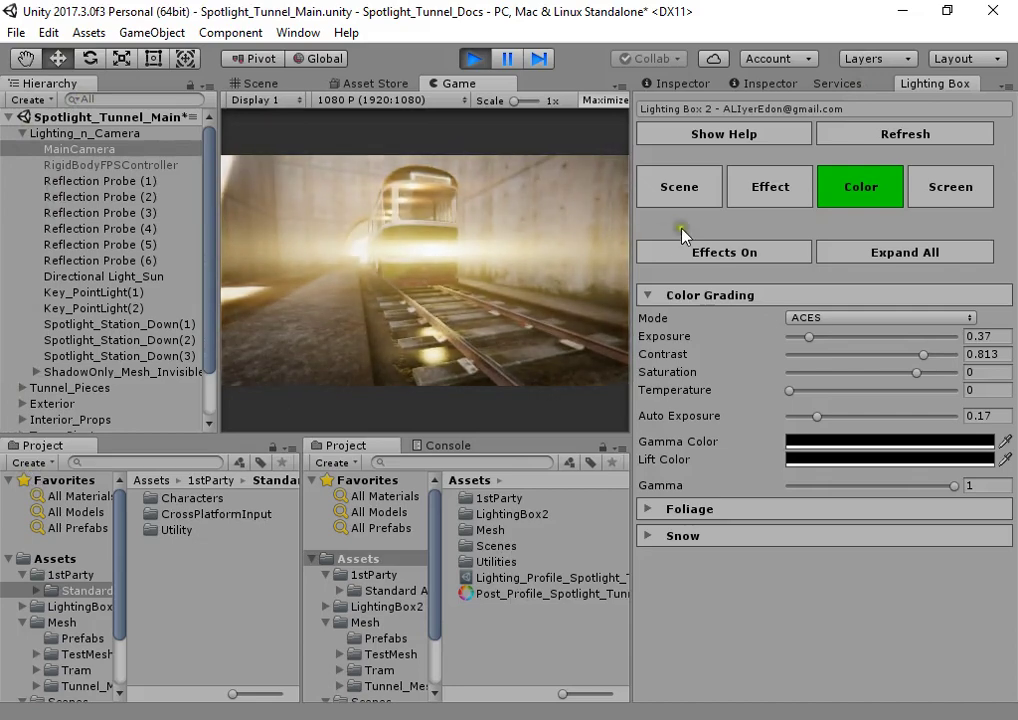
Step: Lower Bloom Intensity to 0.42 in the Lighting Box Effect settings
click(767, 182)
drag(903, 514, 801, 512)
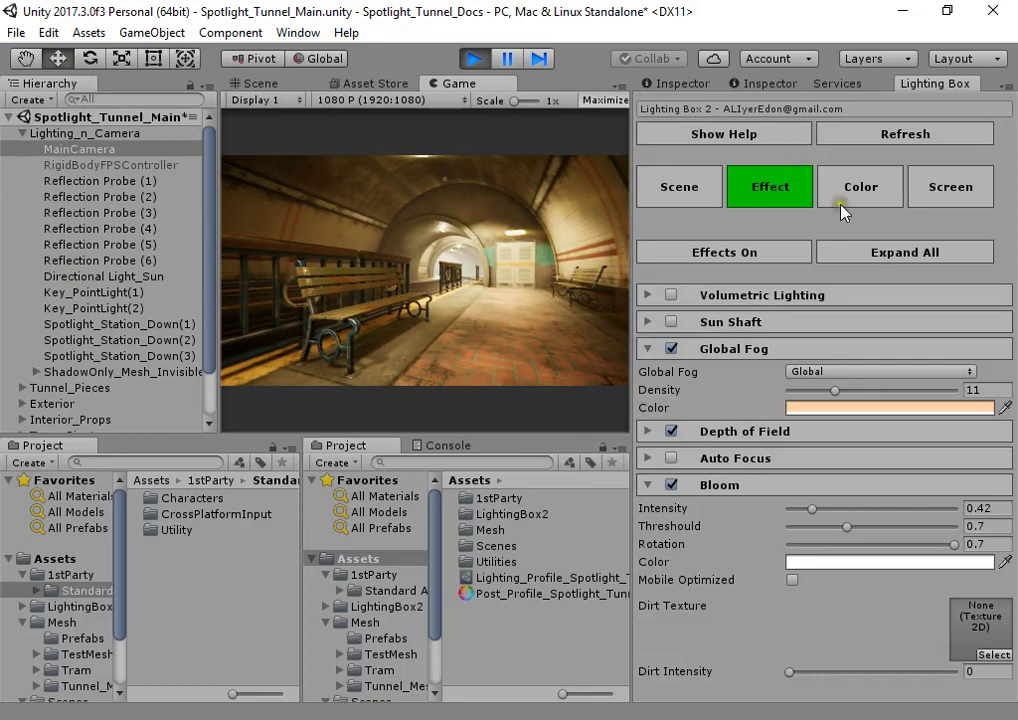
Step: In the Screen settings, compare Stochastic SSR on and off and adjust its fade distance
click(846, 198)
click(932, 187)
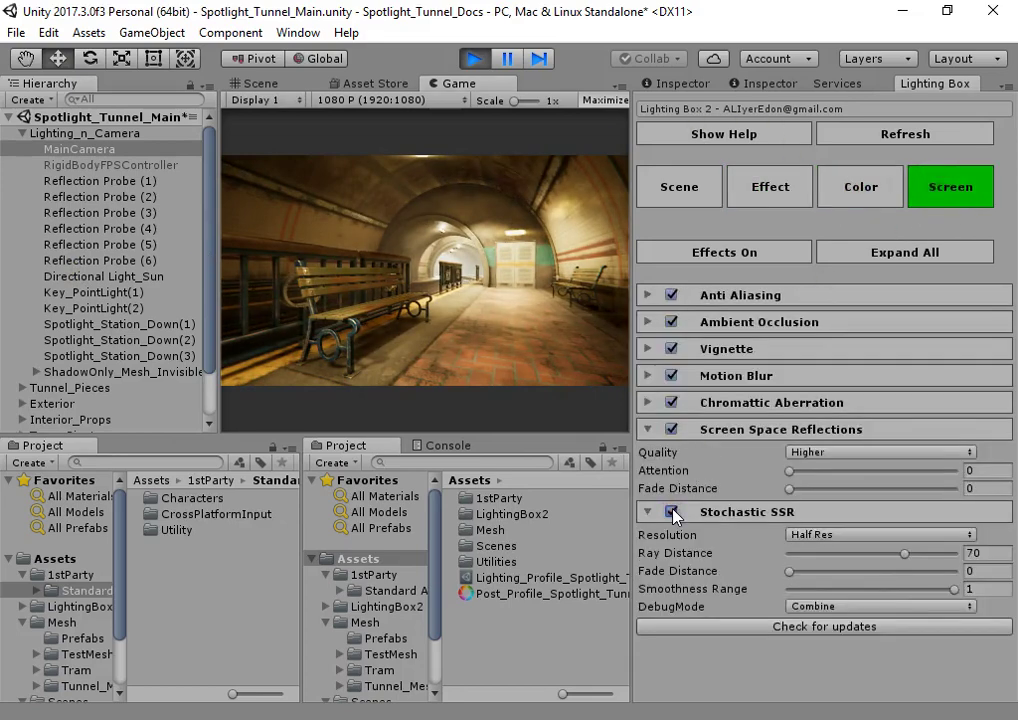
click(672, 512)
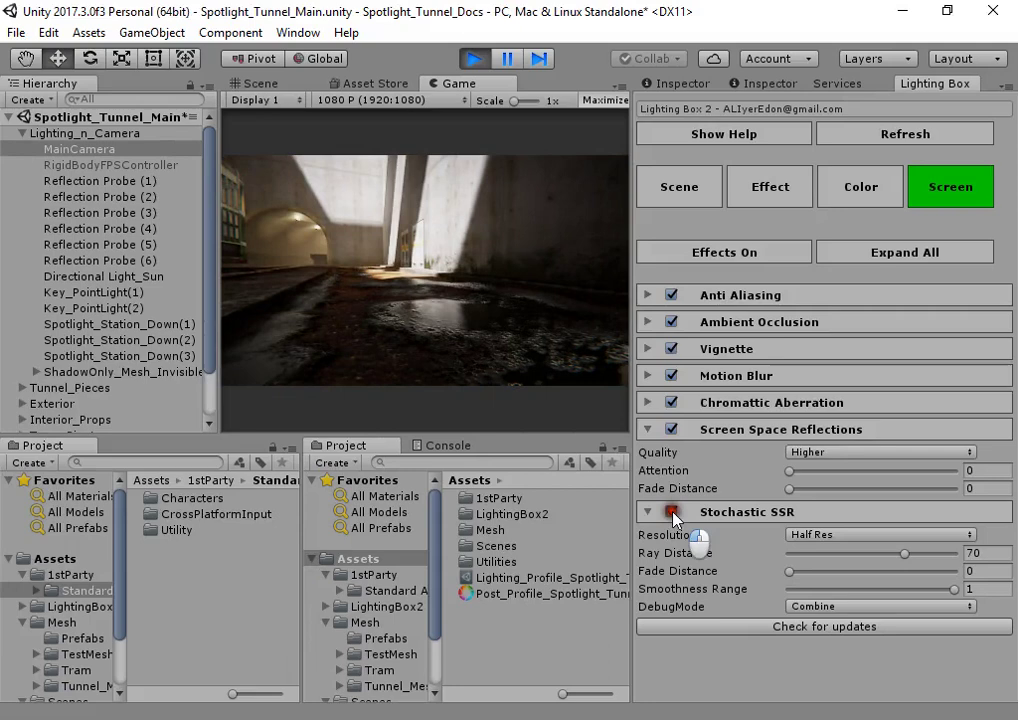
click(672, 512)
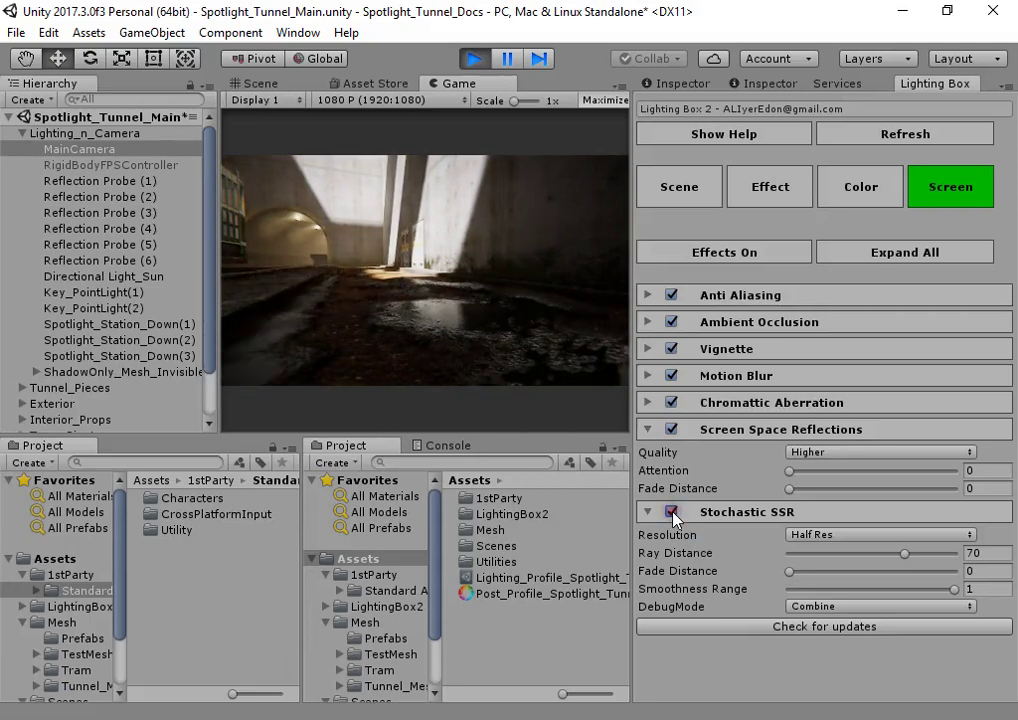
click(672, 512)
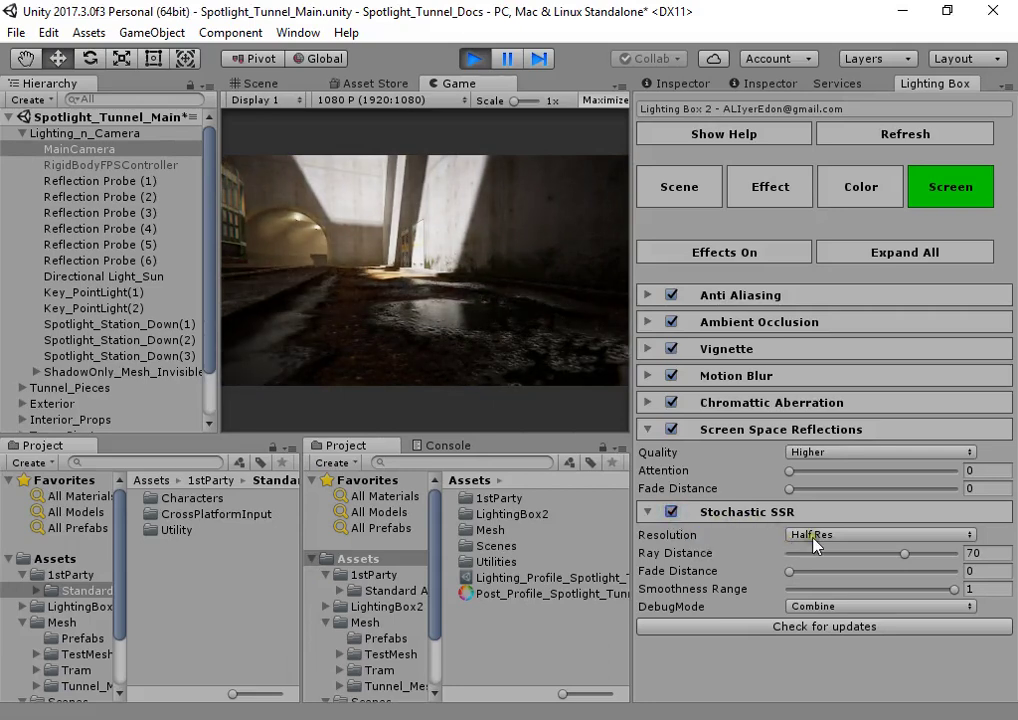
drag(790, 572, 928, 582)
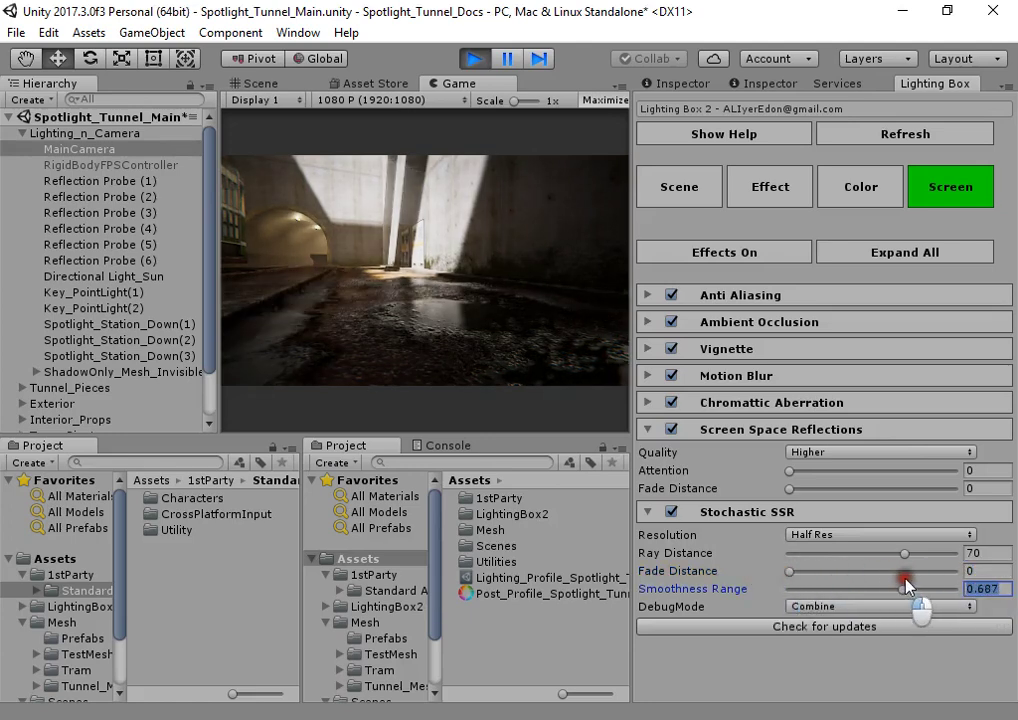
drag(820, 583, 822, 584)
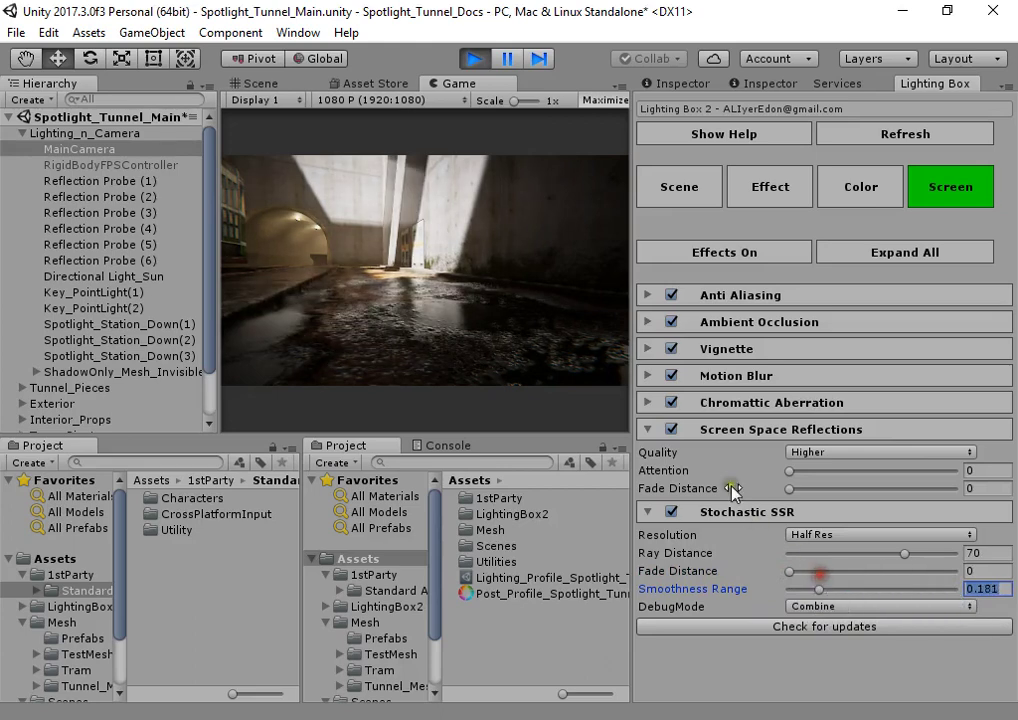
Step: Turn off standard Screen Space Reflections and enable Stochastic SSR with Smoothness Range 0.259
click(672, 429)
click(672, 512)
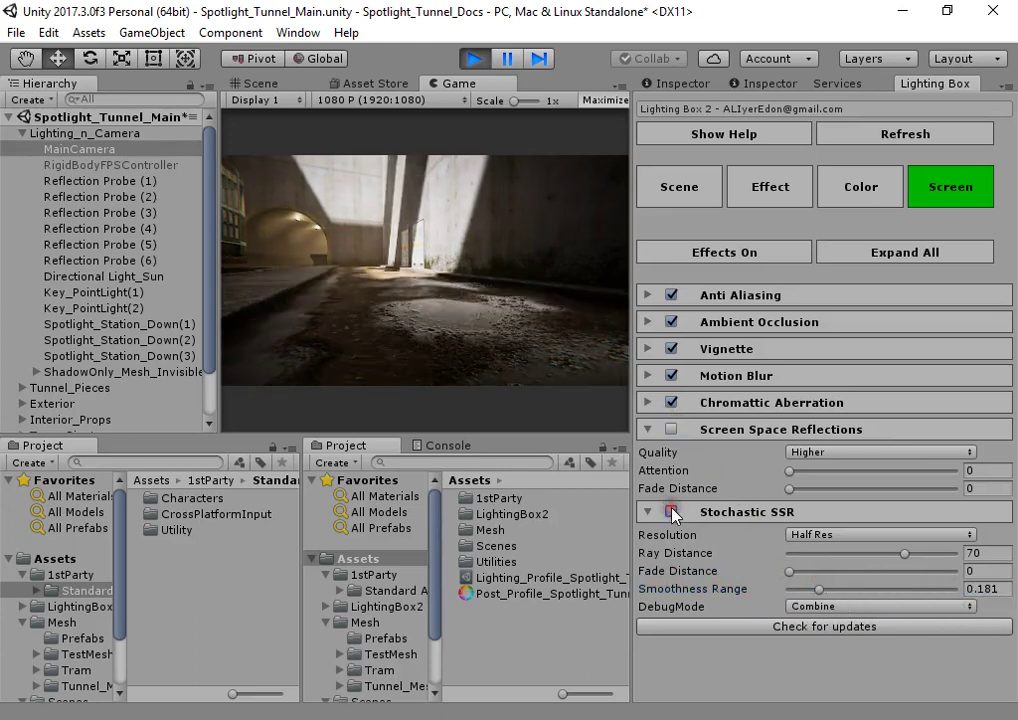
drag(820, 589, 762, 587)
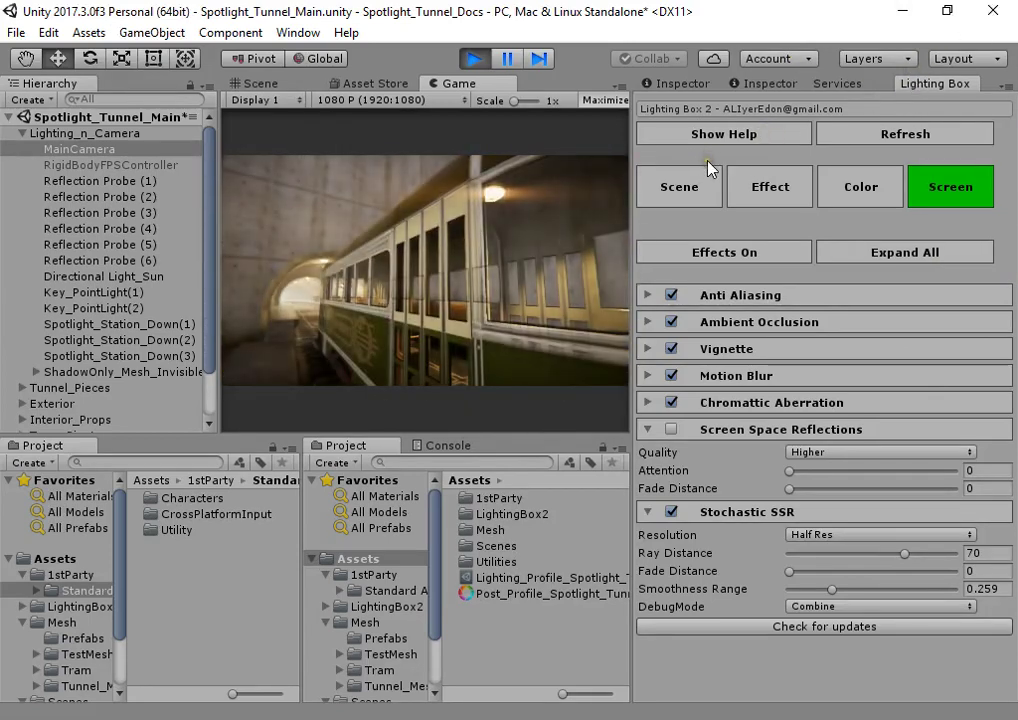
click(676, 512)
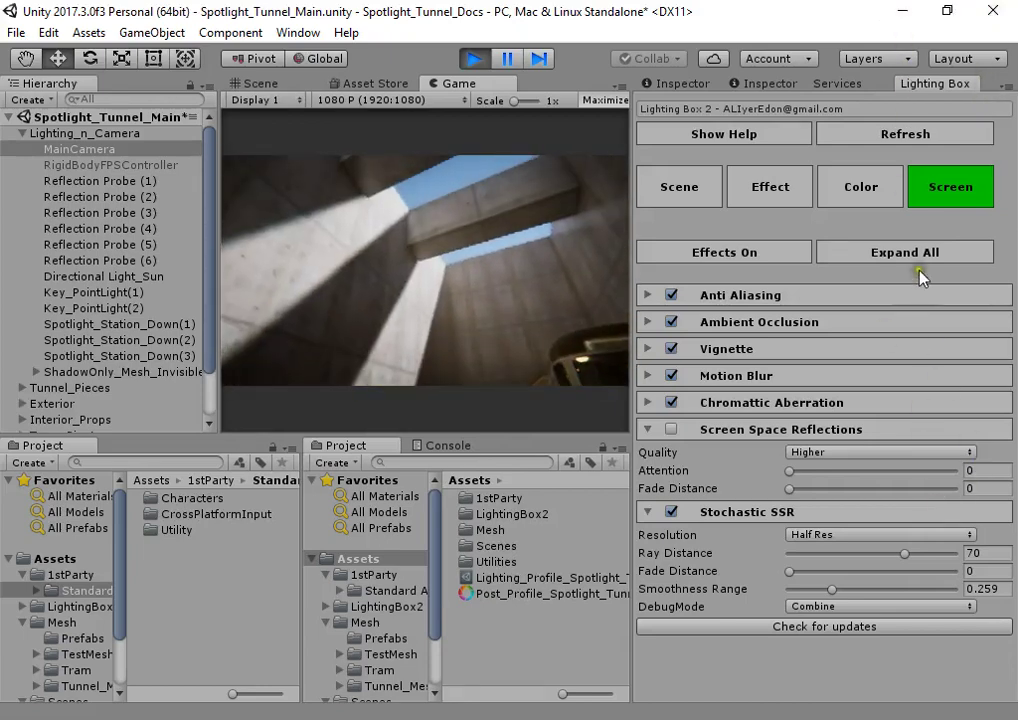
Step: Assign SkyMaterial, found by searching 'sky', as the Lighting Box SkyBox Material
click(868, 188)
click(770, 188)
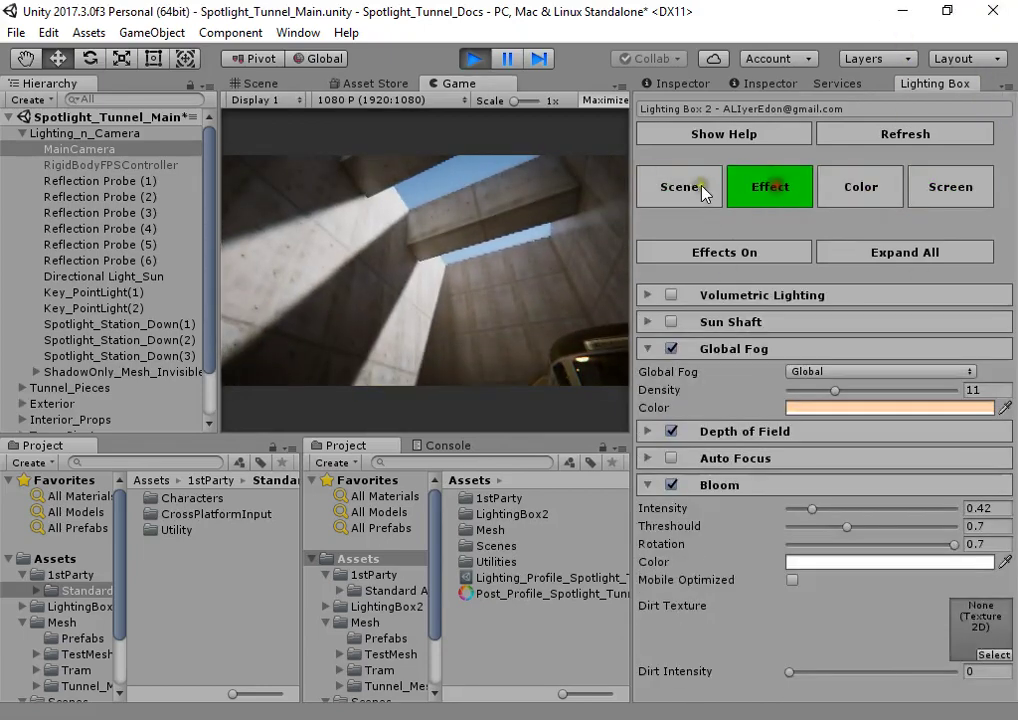
click(700, 190)
click(757, 258)
scroll(868, 398, down, 4)
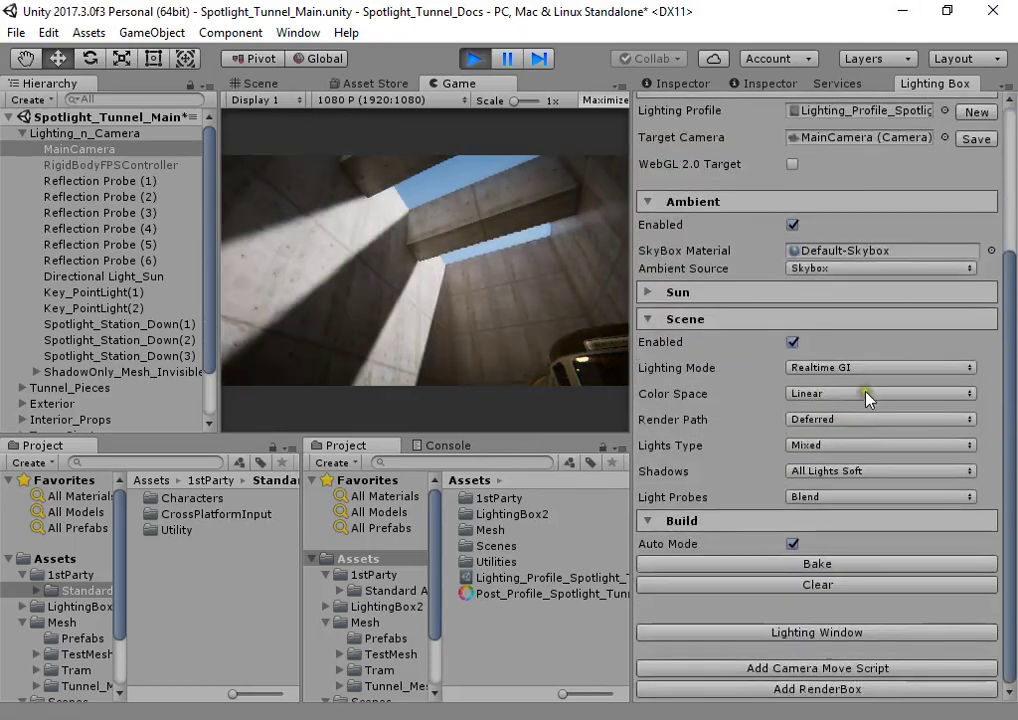
click(989, 251)
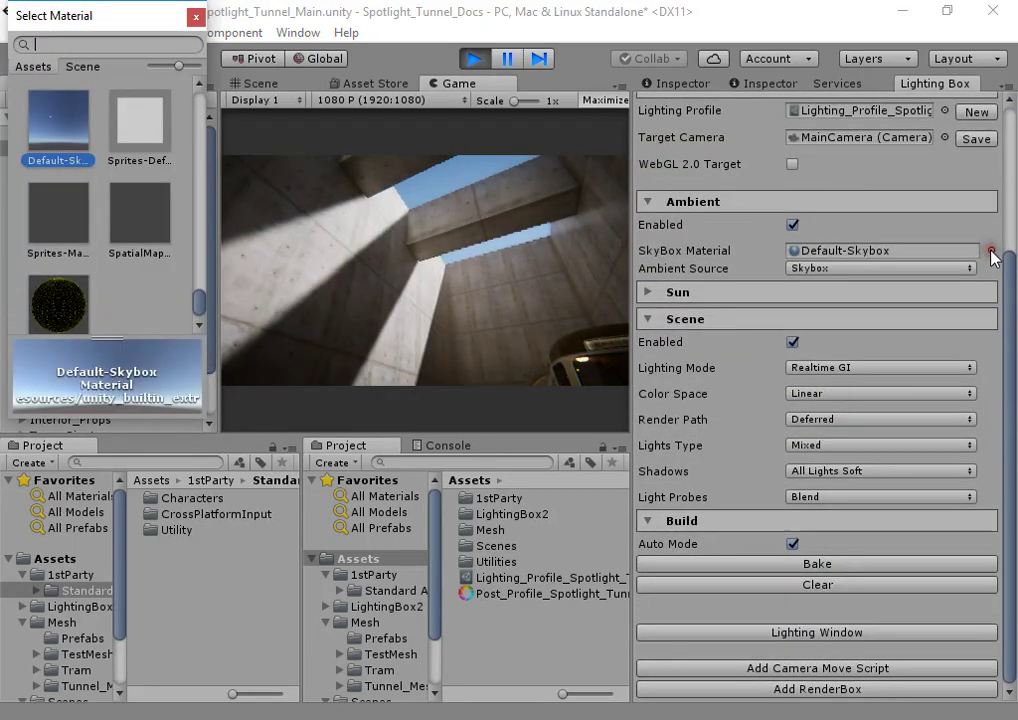
text(sky)
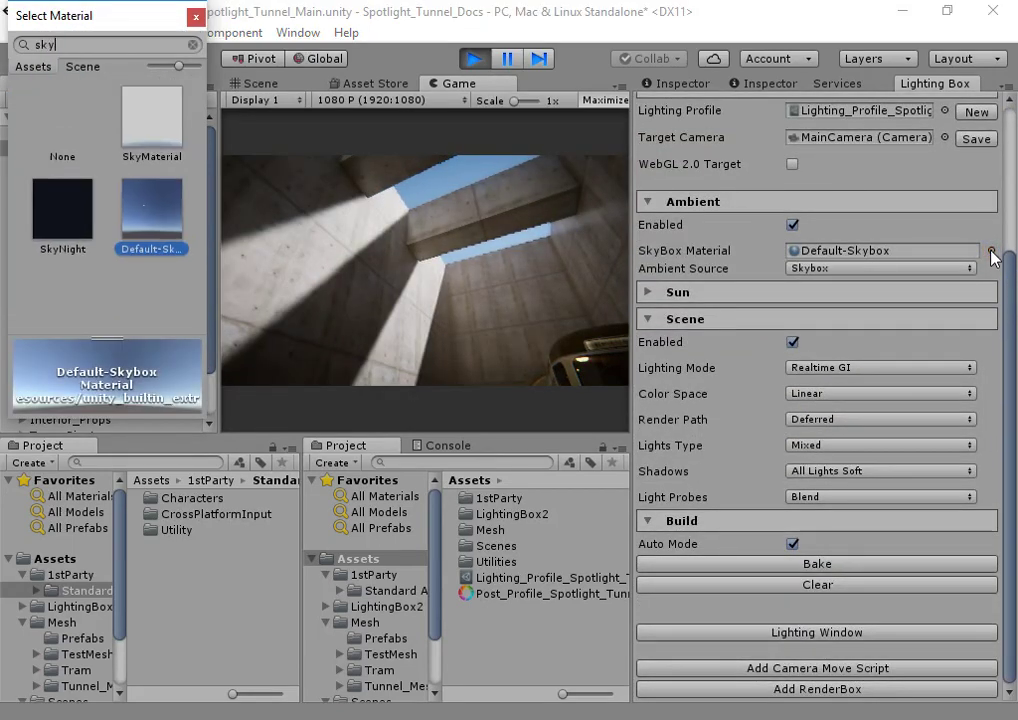
click(137, 122)
double_click(137, 122)
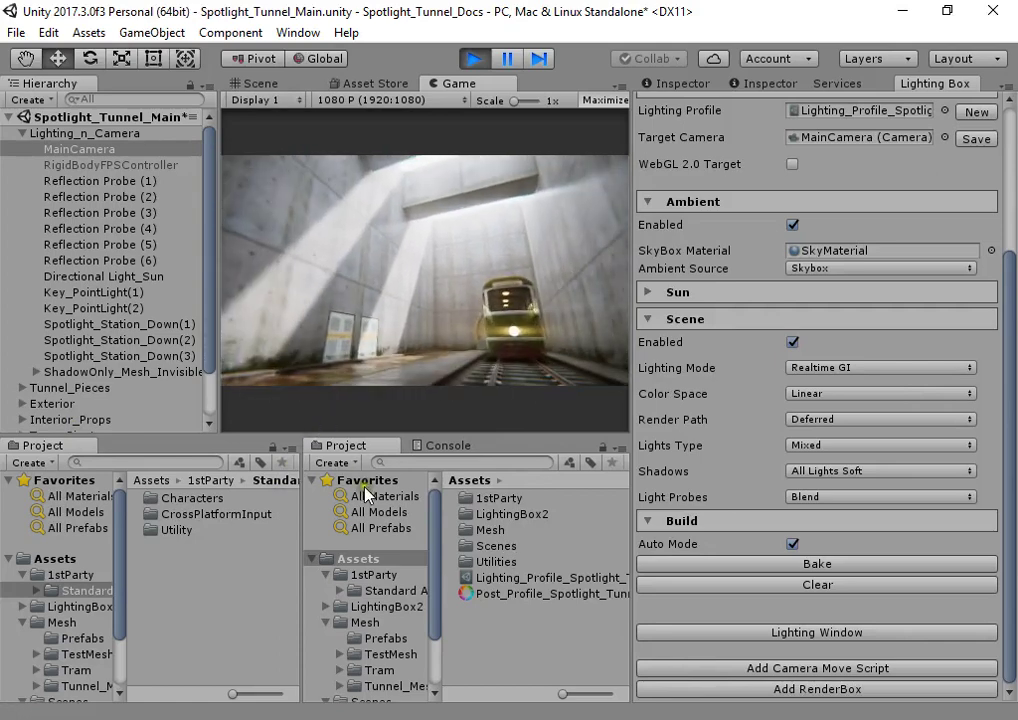
Step: Toggle post effects off and on repeatedly to compare the tunnel
scroll(770, 444, up, 5)
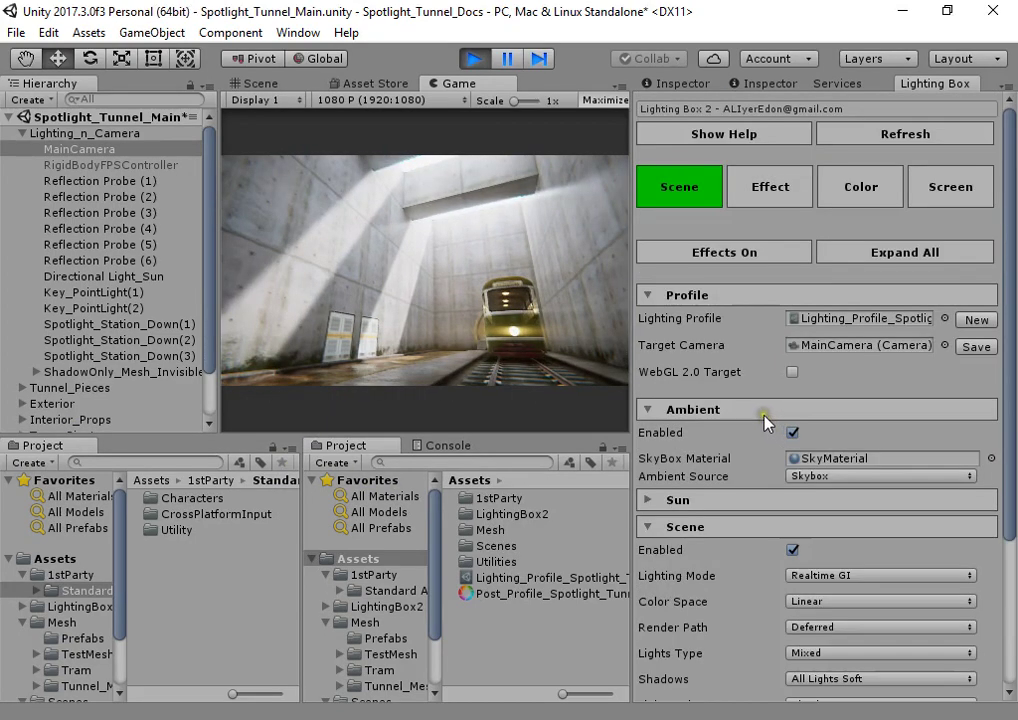
click(775, 258)
click(775, 258)
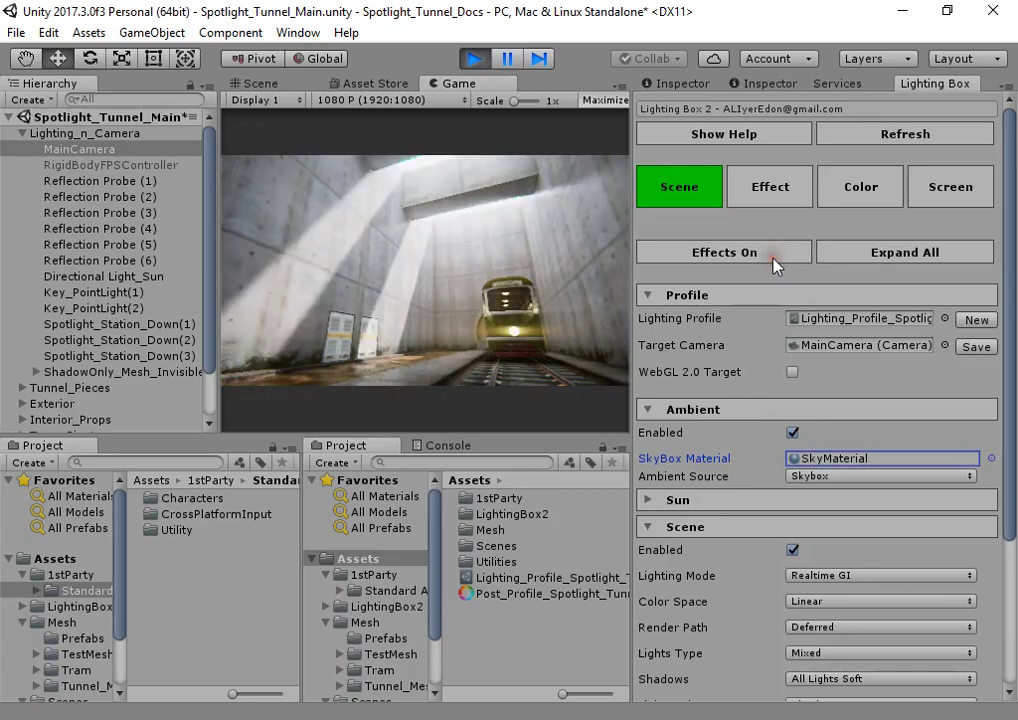
click(775, 258)
click(775, 258)
click(776, 260)
click(776, 260)
click(776, 260)
click(781, 258)
Step: Turn Global Fog on after comparing, try Auto Focus, and show the Color grading settings
click(768, 188)
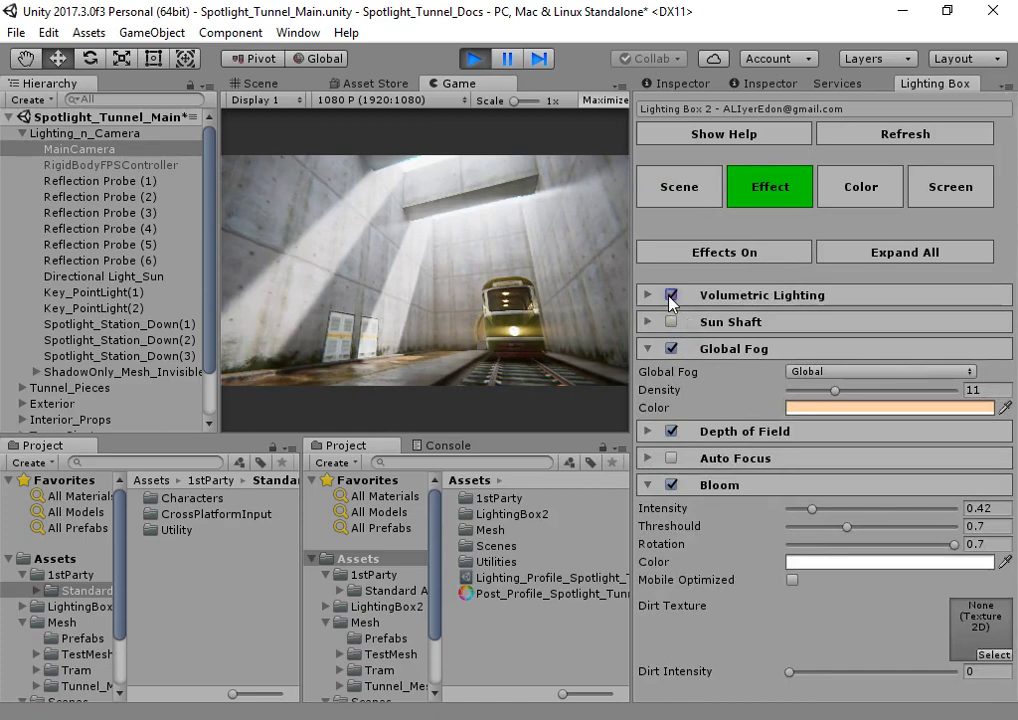
click(676, 349)
click(676, 349)
click(676, 349)
click(676, 349)
click(676, 349)
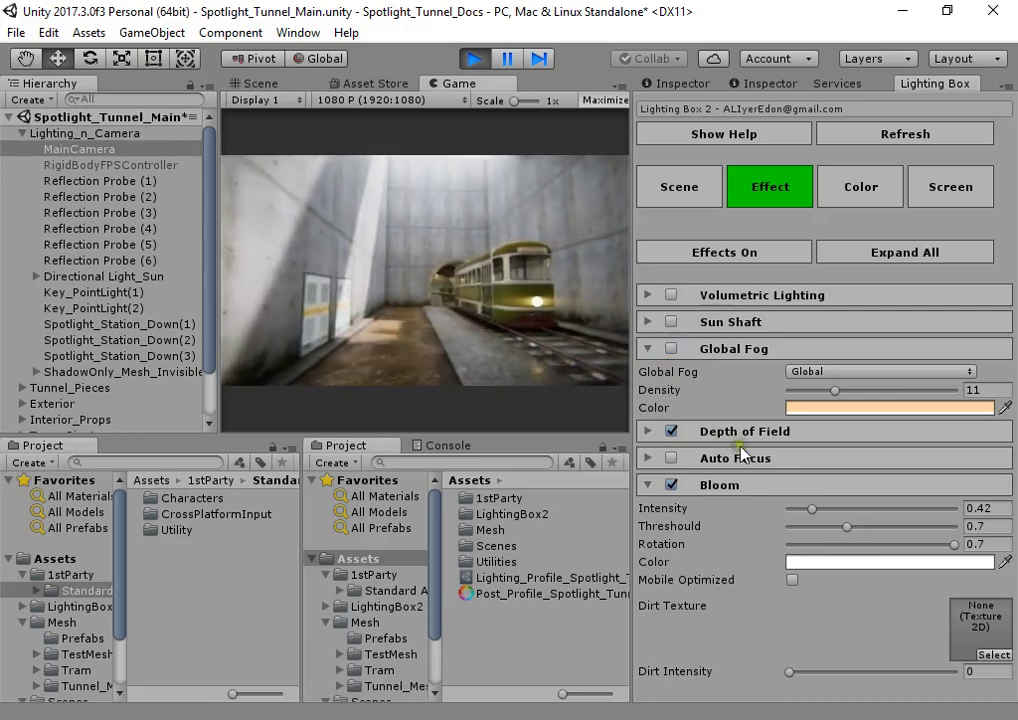
click(673, 350)
click(673, 350)
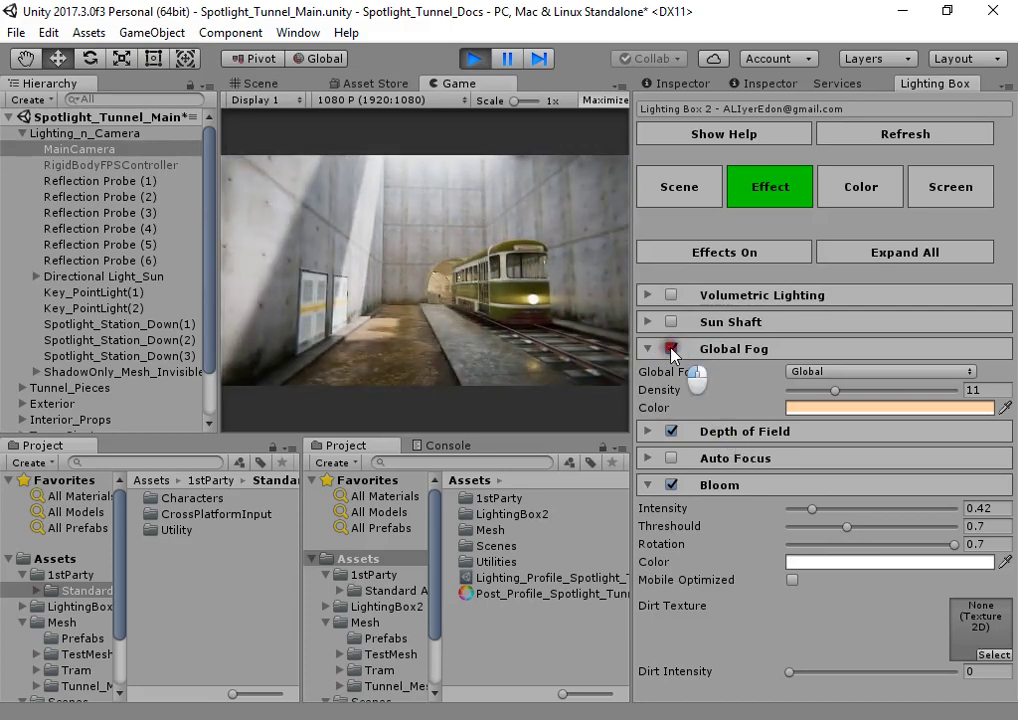
click(673, 350)
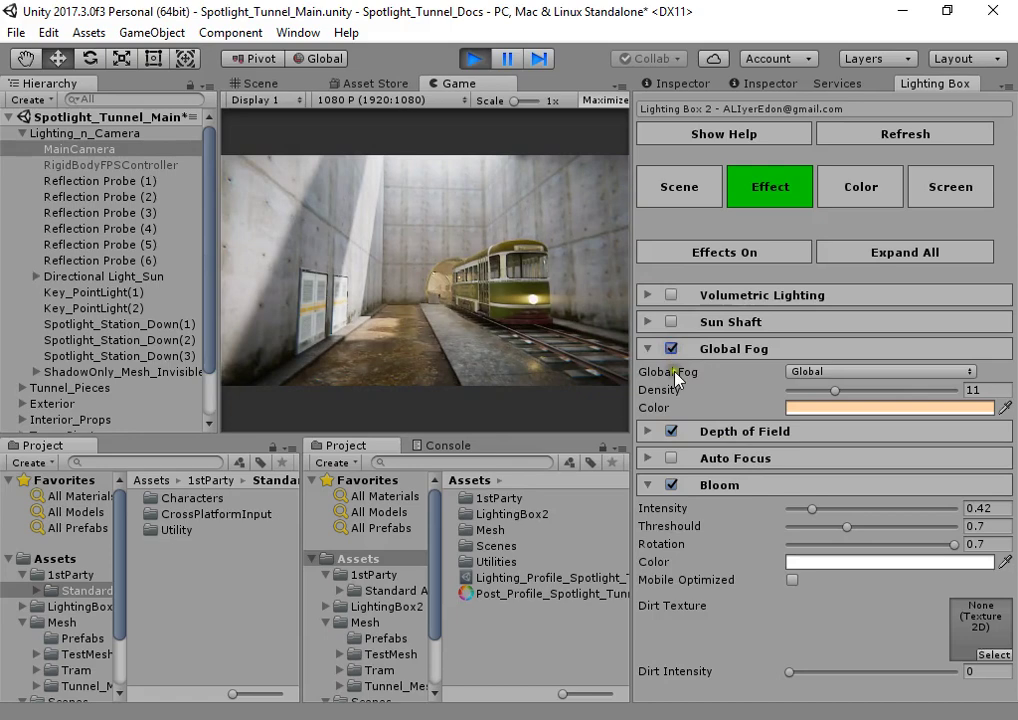
click(673, 459)
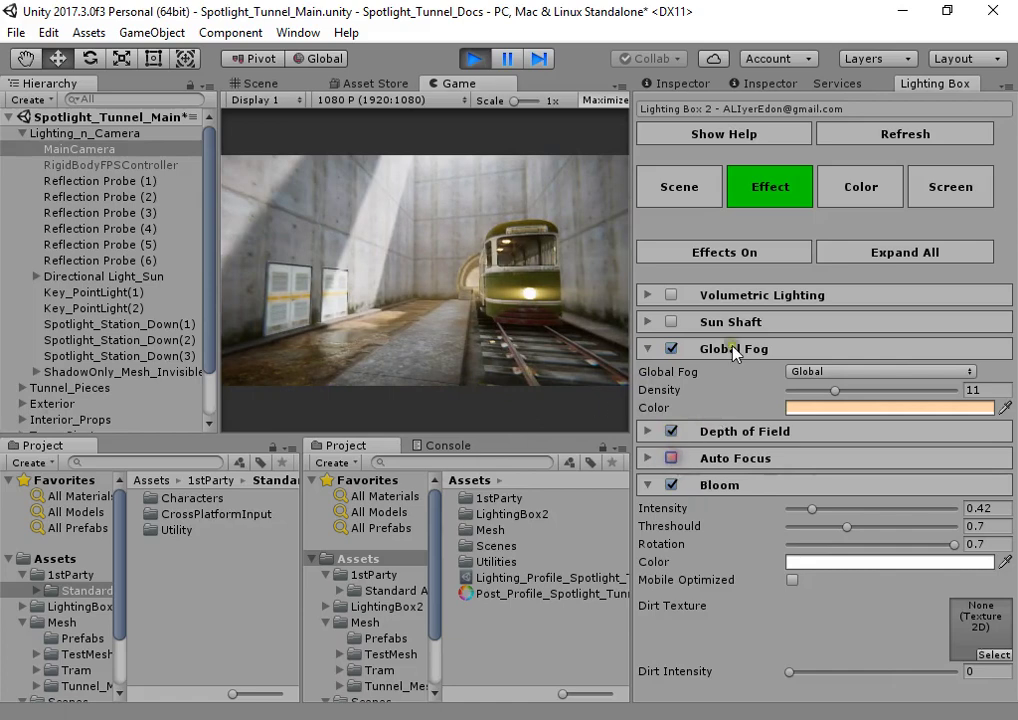
click(870, 187)
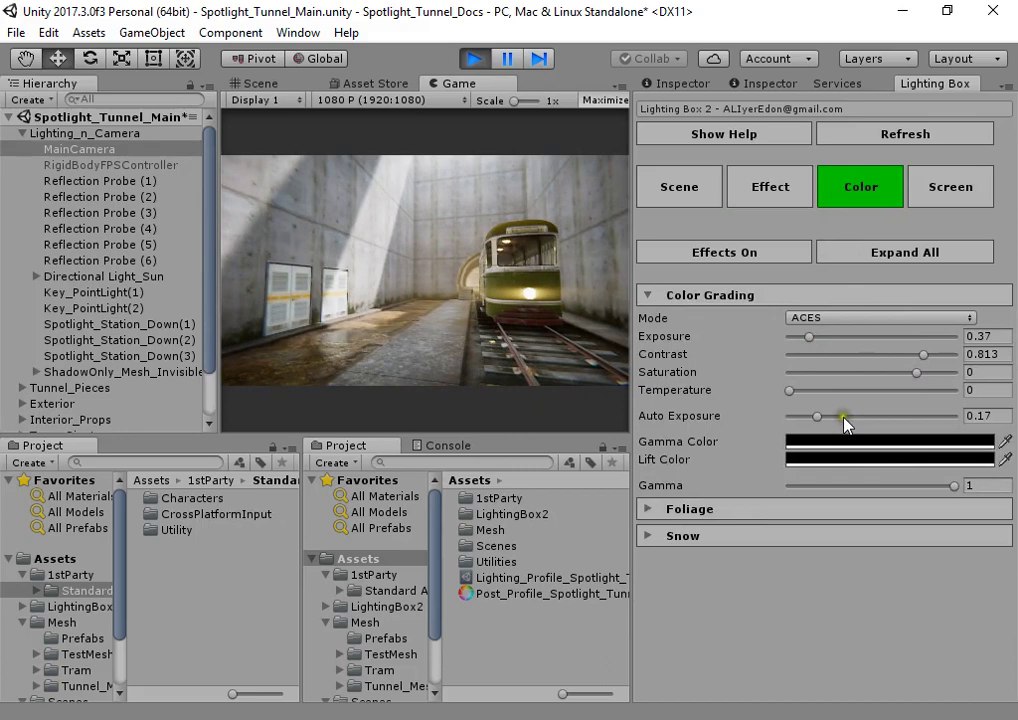
Step: Set the Color Grading Gamma Color to dark teal
click(859, 441)
click(758, 251)
drag(800, 298, 751, 321)
click(477, 318)
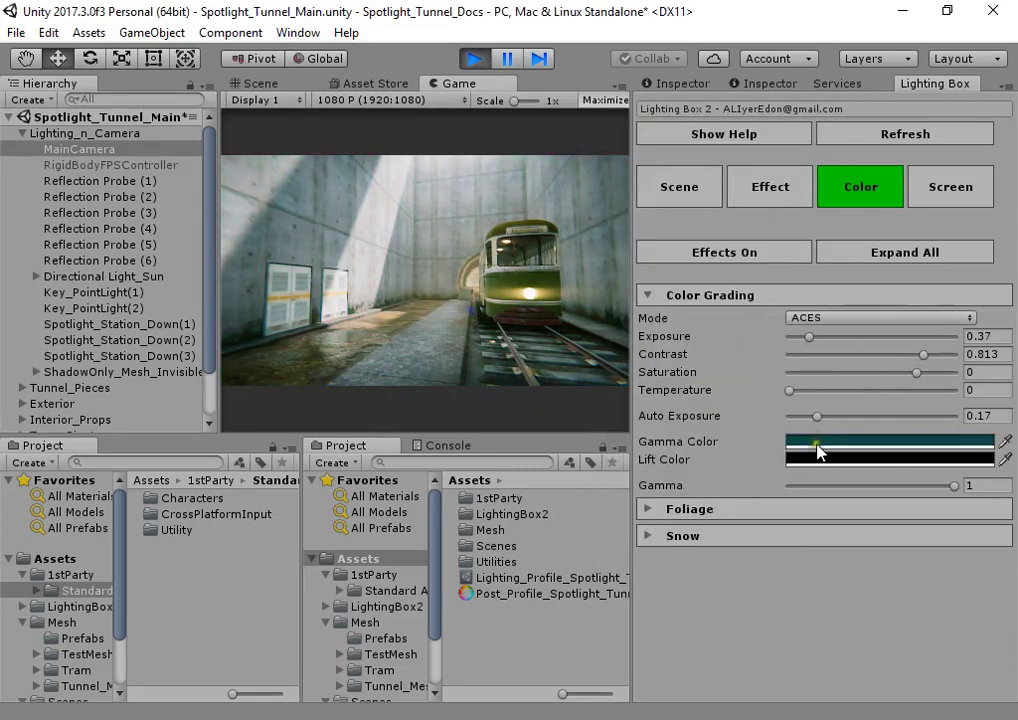
Step: Try purple, then yellow-green tints for the Lift Color while checking the tunnel
click(820, 457)
drag(800, 364, 808, 262)
drag(703, 314, 699, 338)
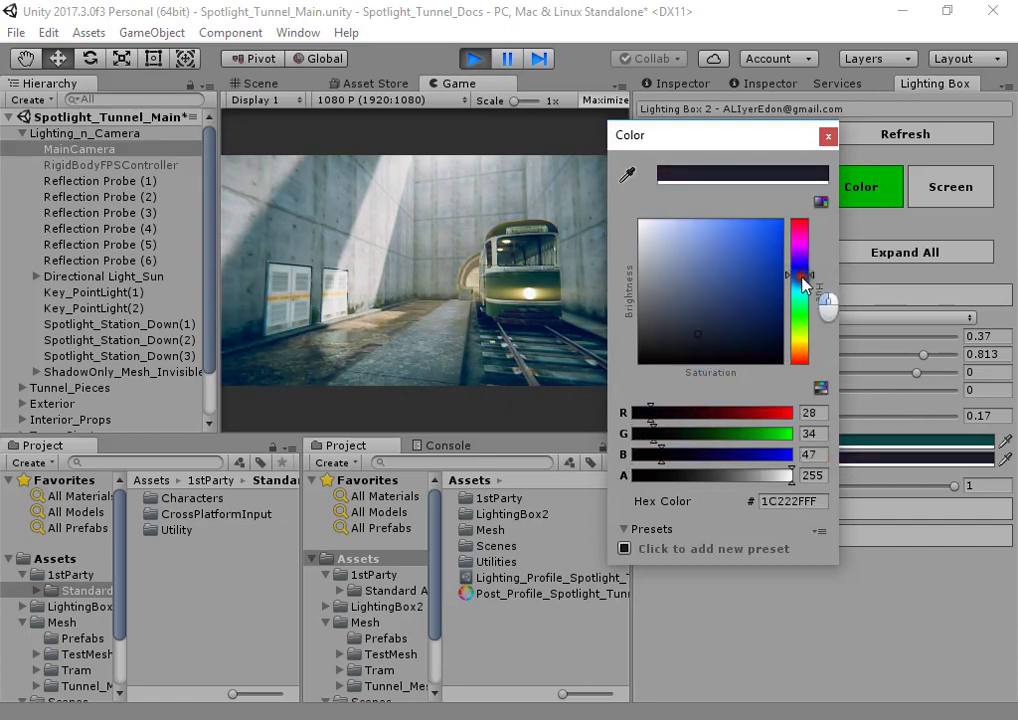
mouse_move(800, 285)
mouse_down()
mouse_move(803, 338)
mouse_move(797, 291)
mouse_up()
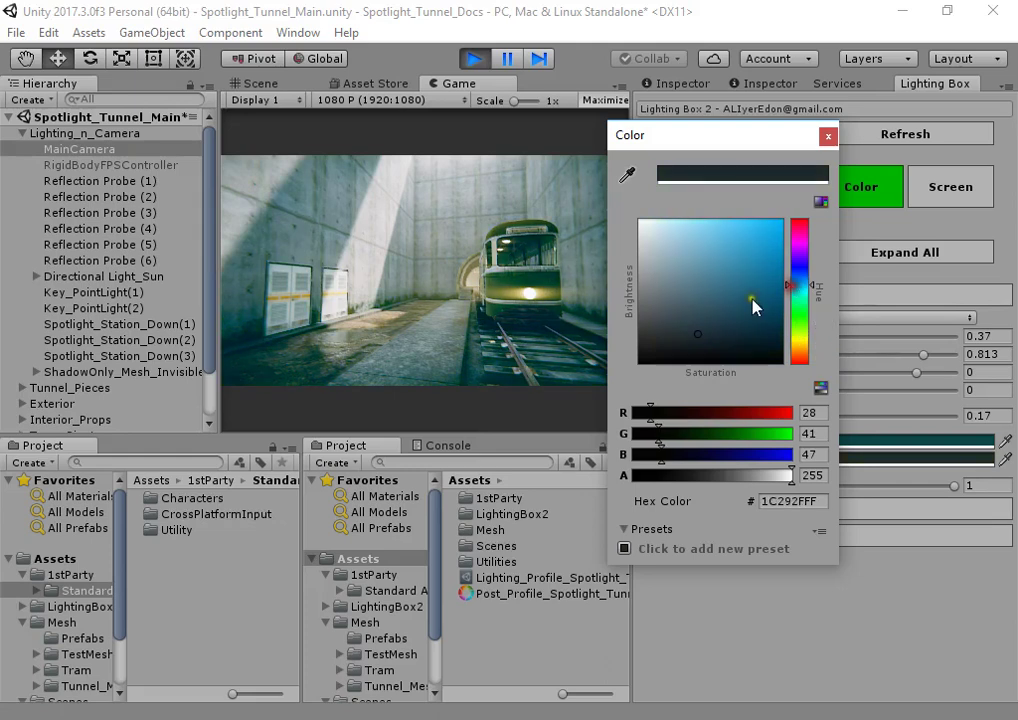
click(436, 318)
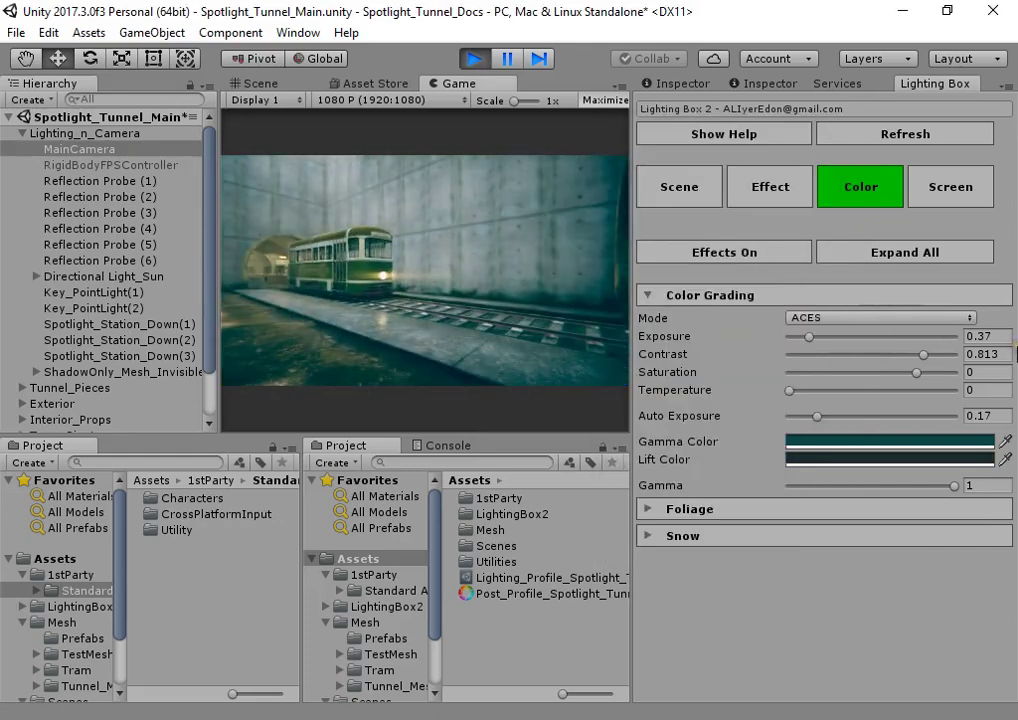
key(Escape)
Step: Retune the Lift Color via dark magenta, finally settling on dark blue-grey
click(814, 461)
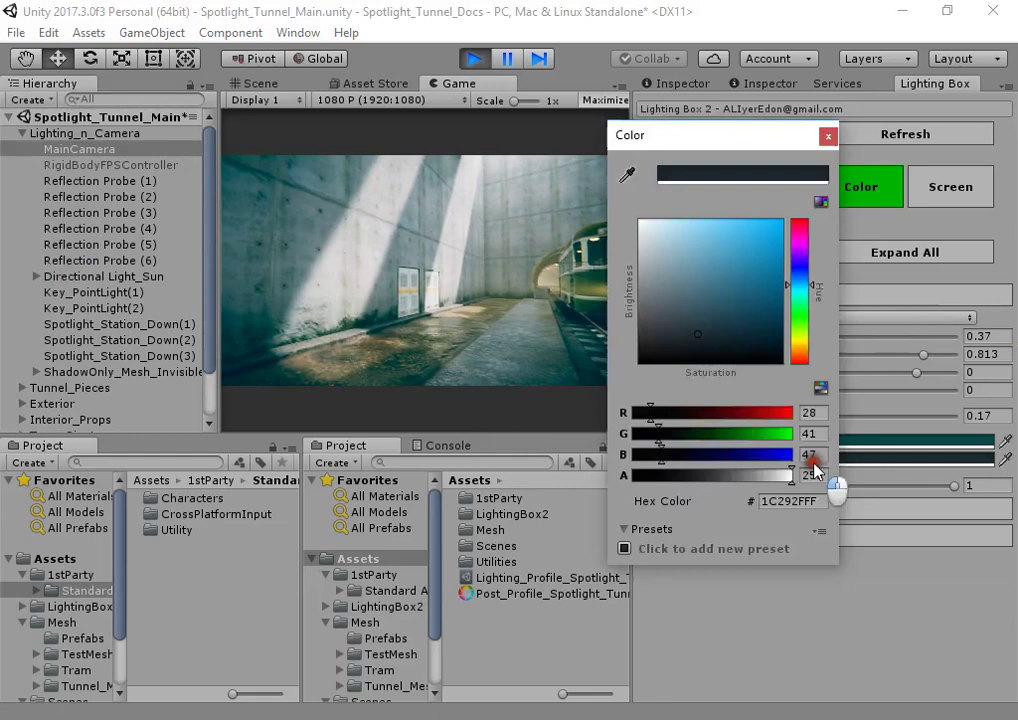
drag(800, 286, 800, 246)
click(490, 290)
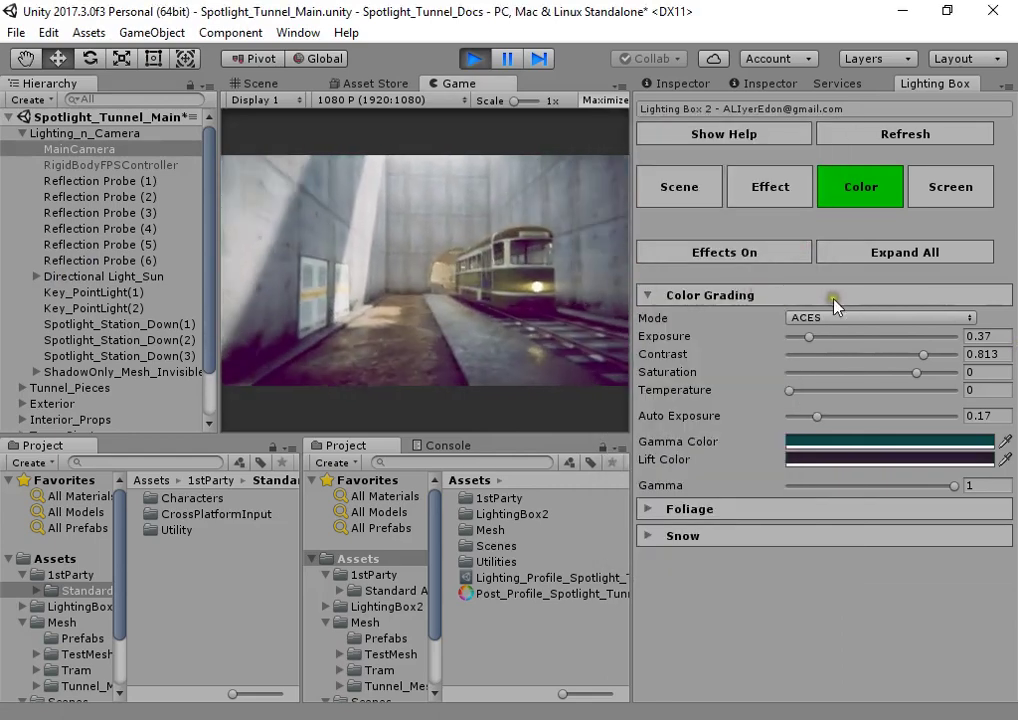
click(893, 457)
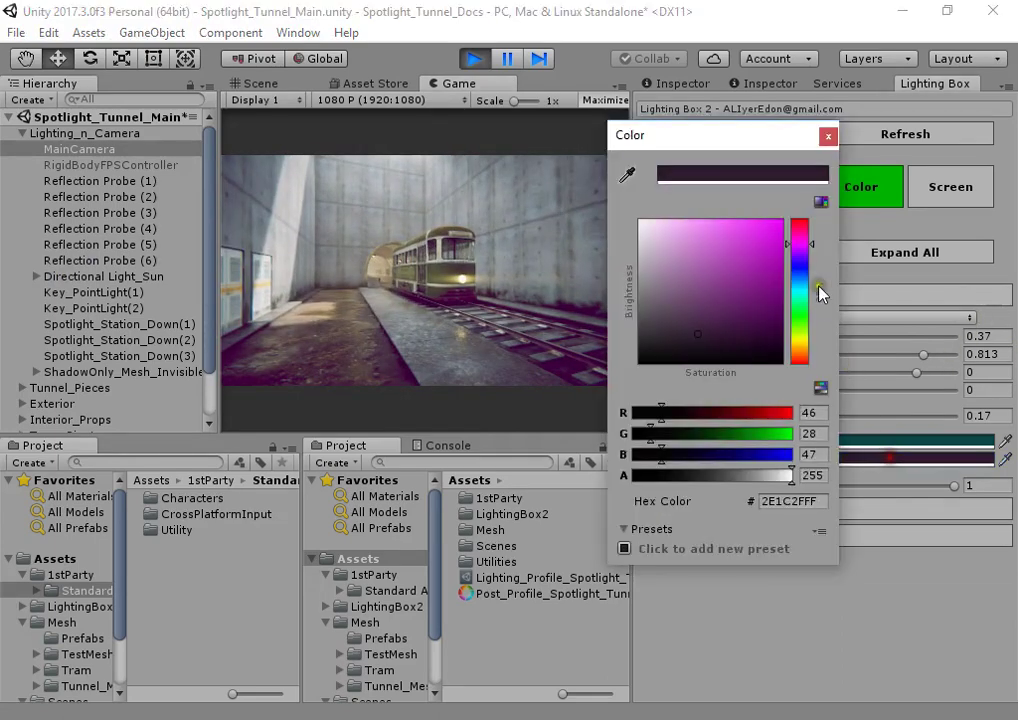
drag(818, 290, 803, 325)
click(484, 325)
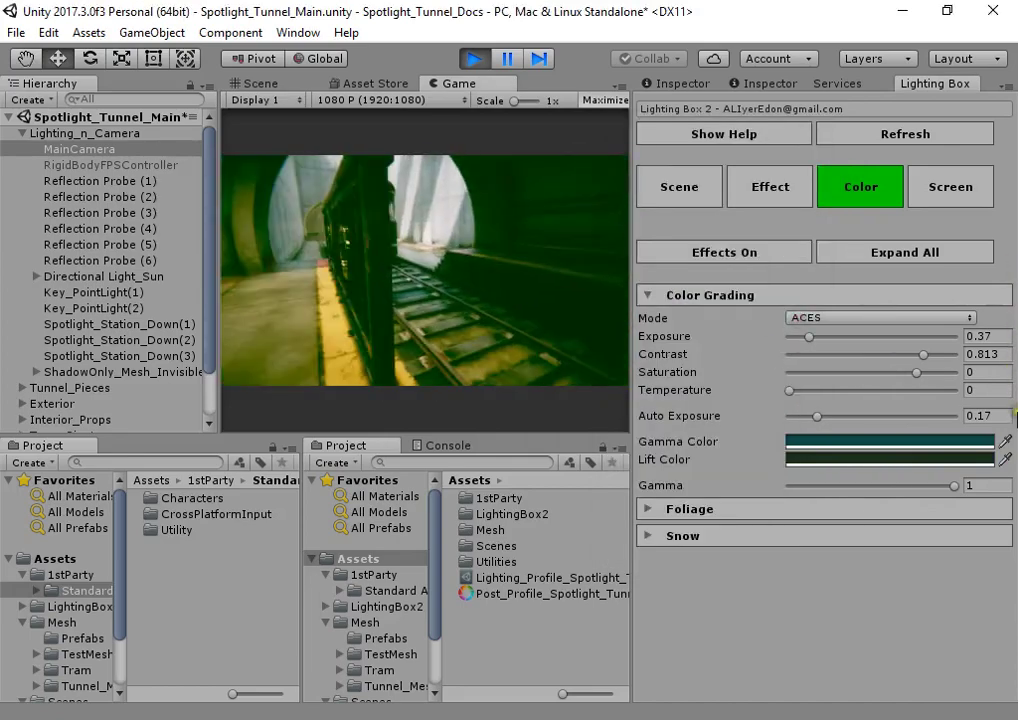
key(Escape)
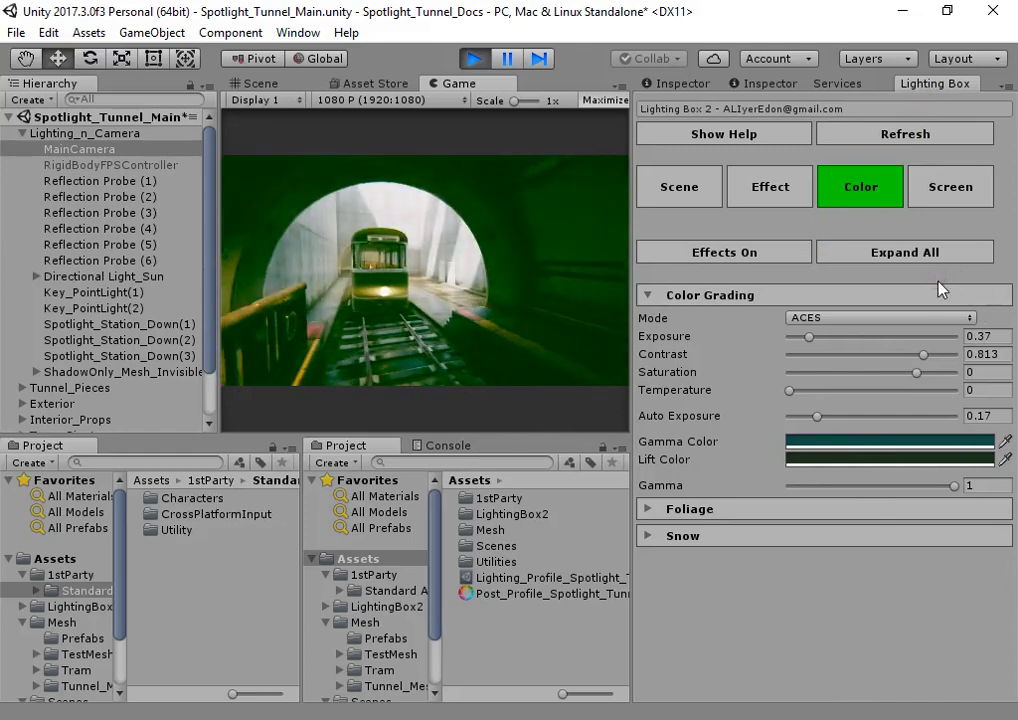
Step: Toggle all effects off and on to compare, then glance at the Screen settings
click(783, 251)
click(787, 256)
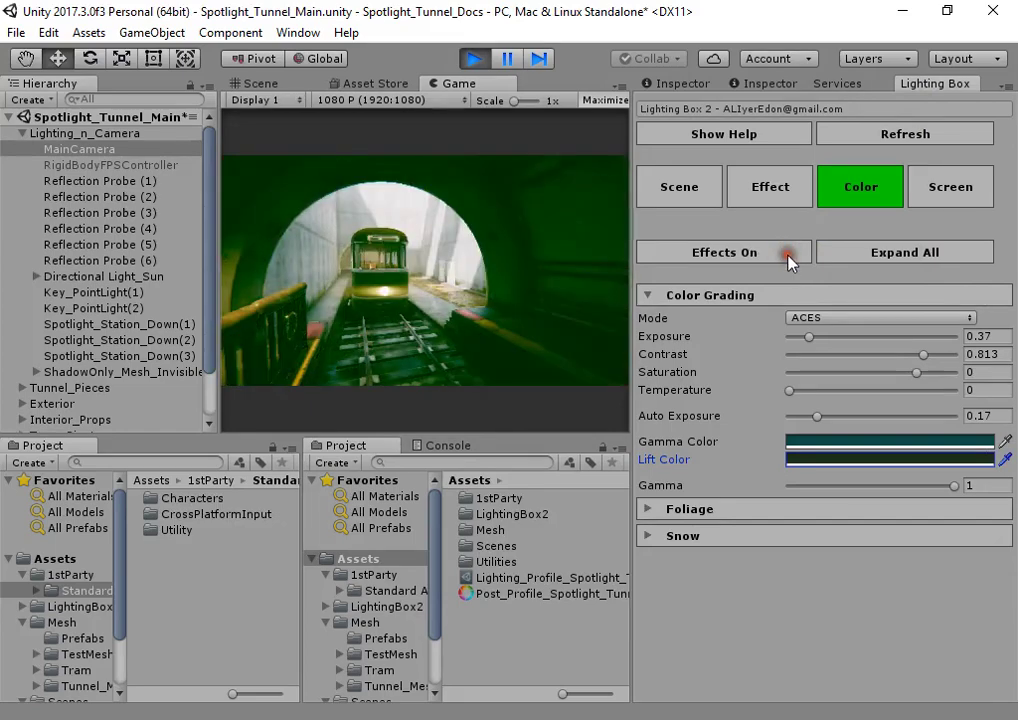
click(787, 256)
click(787, 256)
click(787, 256)
click(781, 257)
click(945, 195)
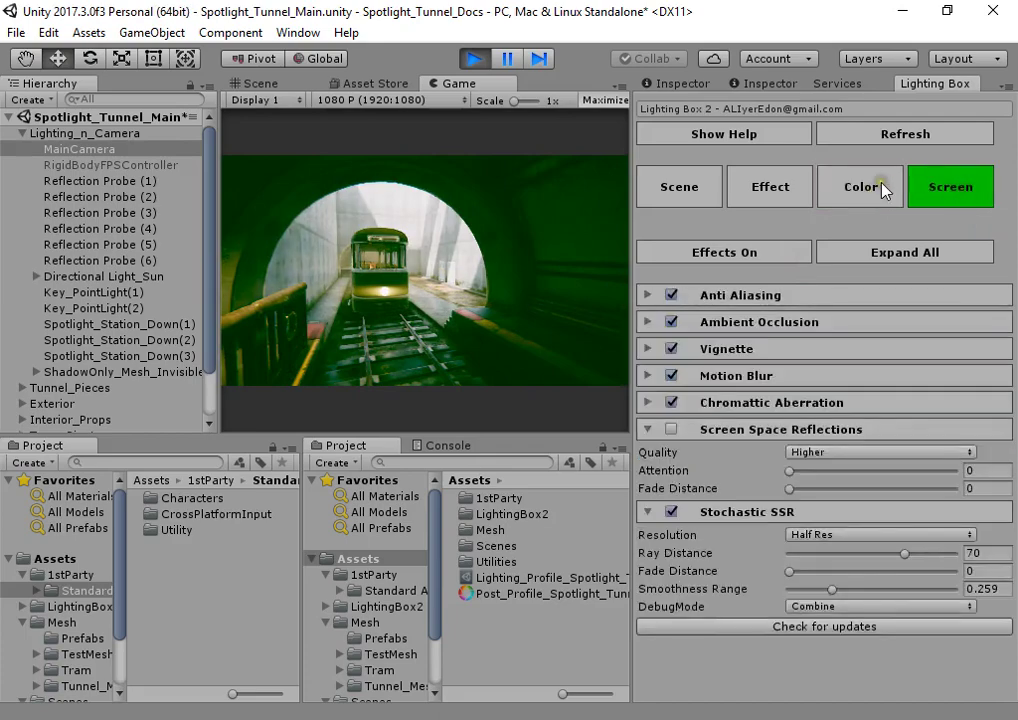
click(825, 189)
mouse_move(385, 688)
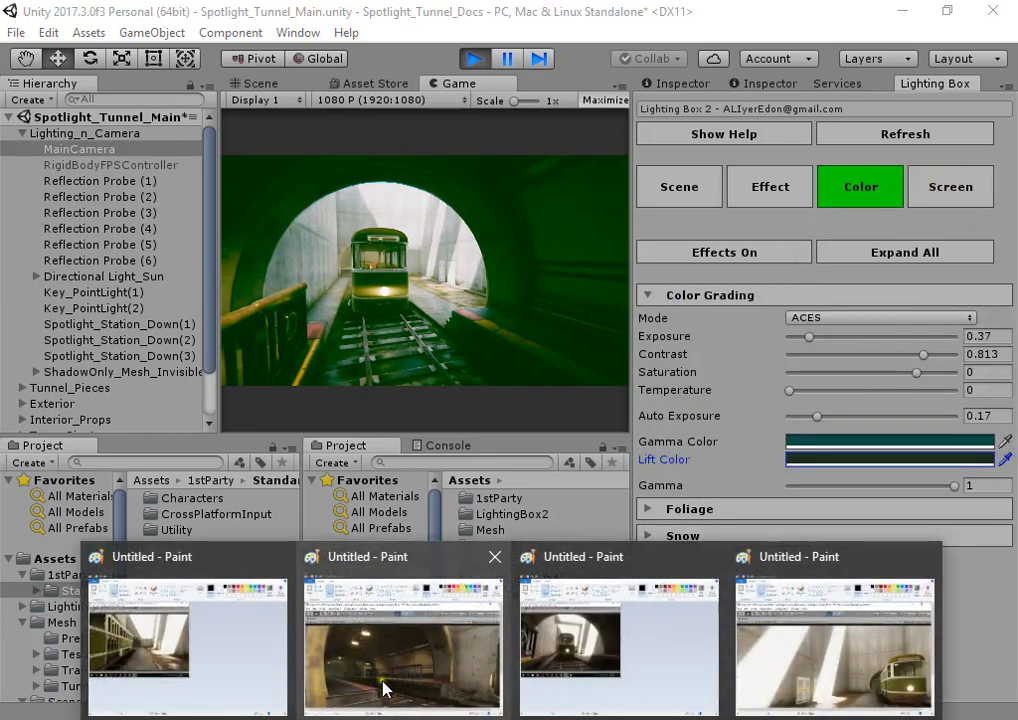
click(229, 663)
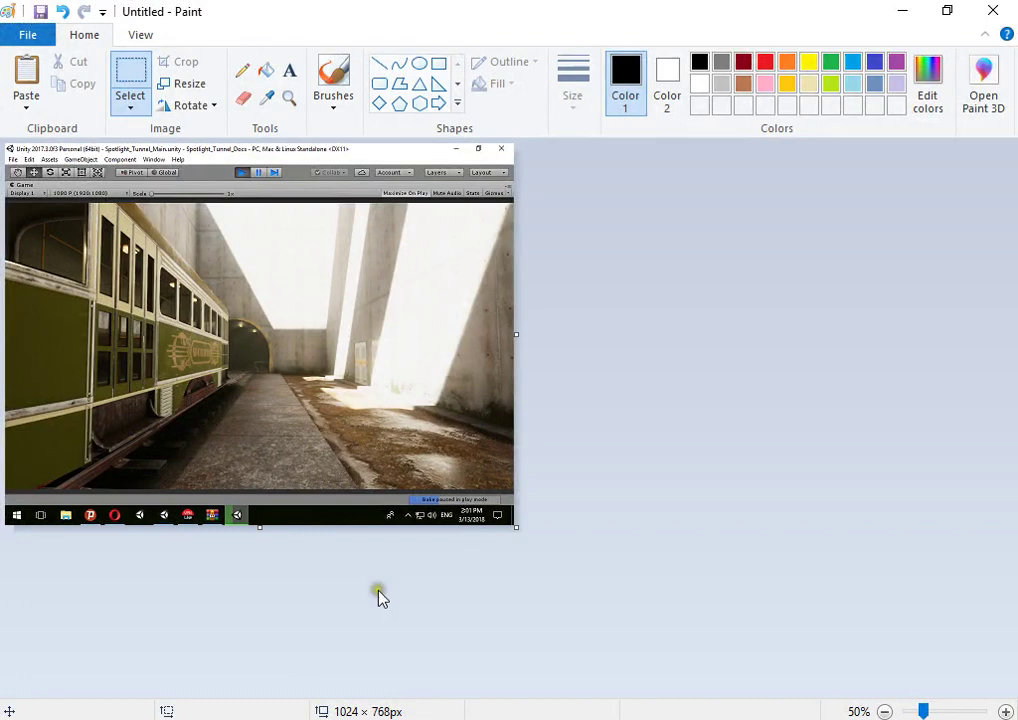
click(432, 636)
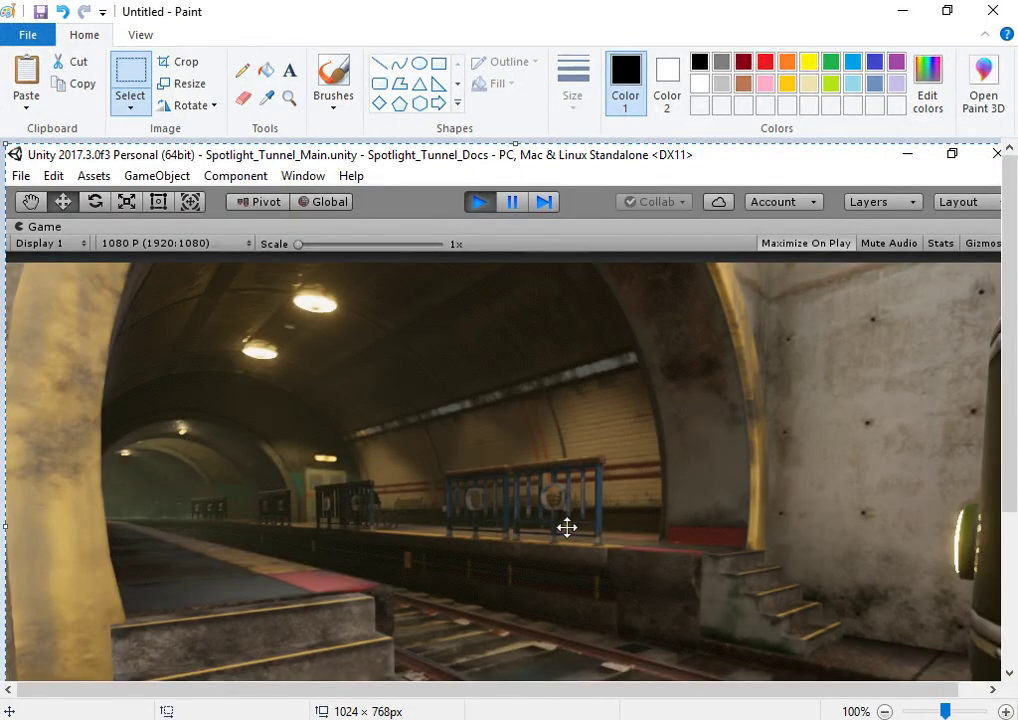
ctrl+scroll(475, 519, down, 2)
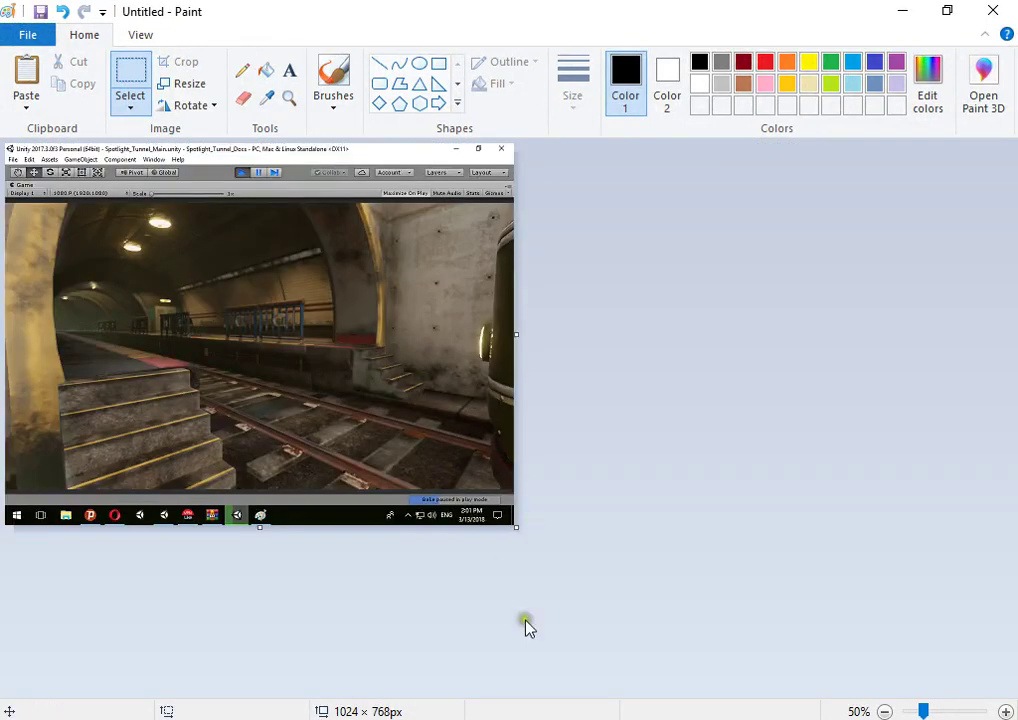
click(586, 622)
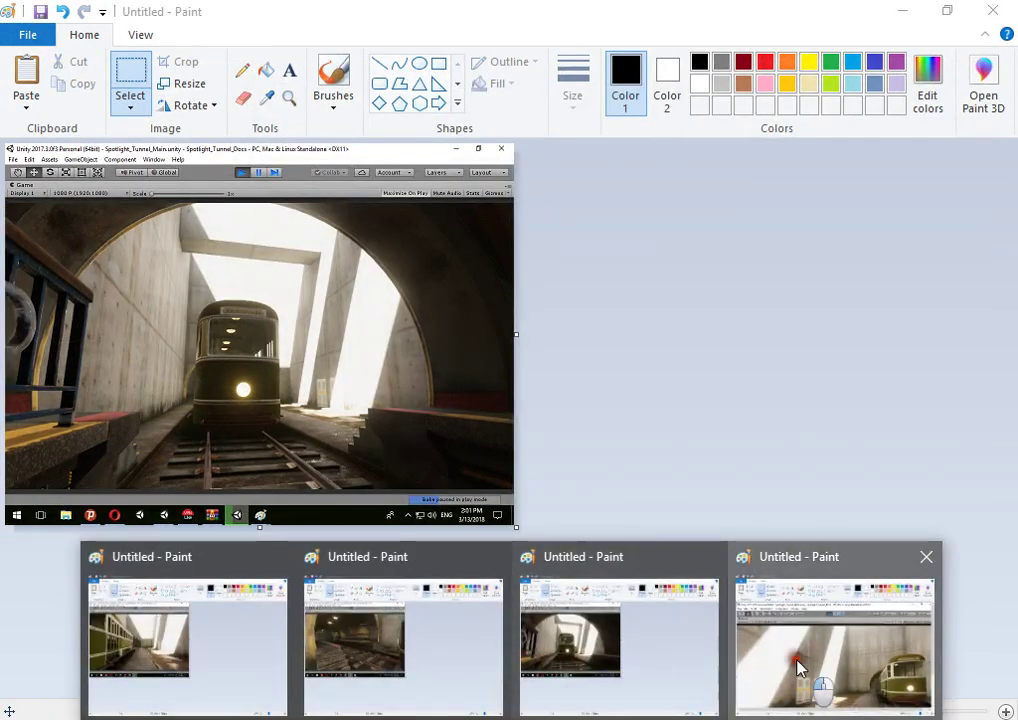
click(800, 665)
ctrl+scroll(548, 504, down, 2)
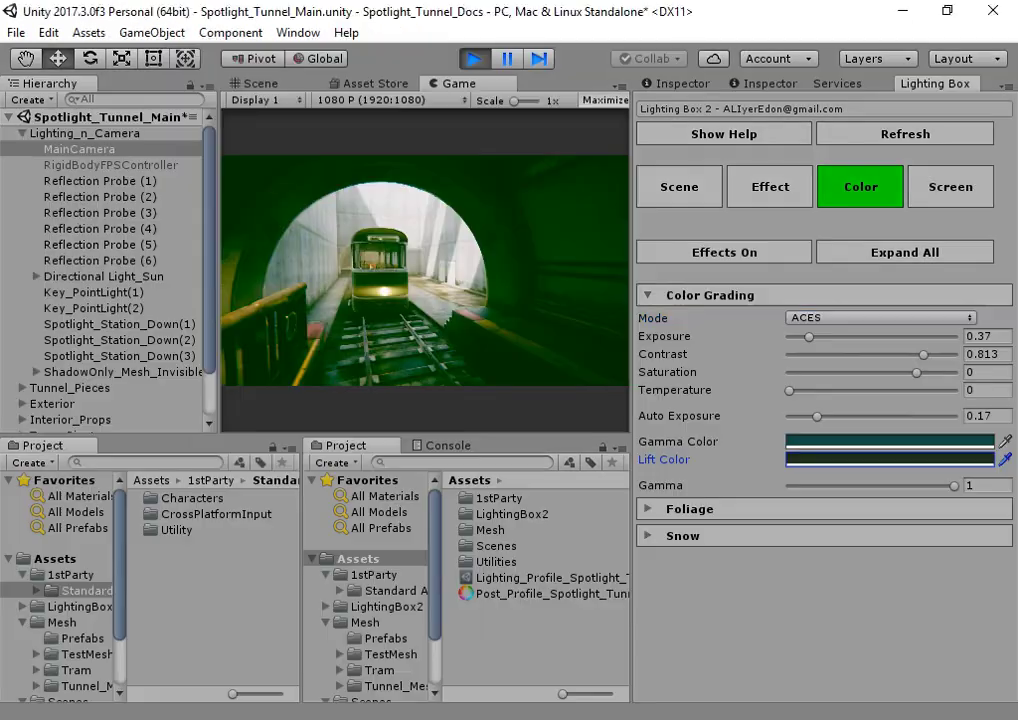
Step: Set the Gamma Color to white, then compare against a default screenshot and return to Unity
click(800, 445)
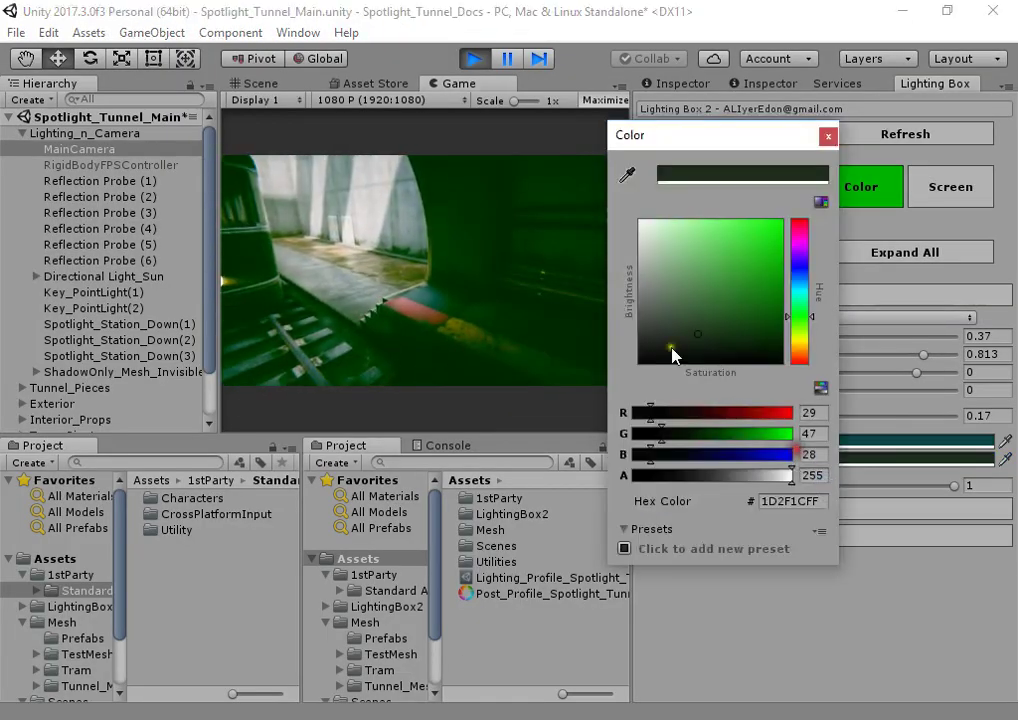
drag(673, 352, 375, 257)
click(375, 257)
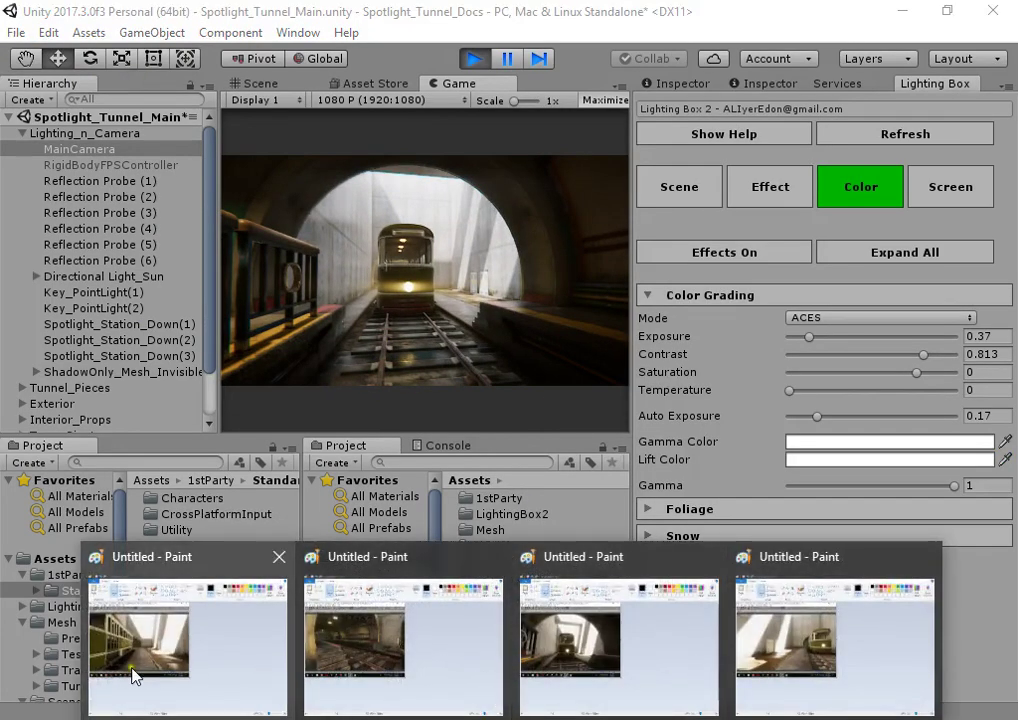
click(600, 635)
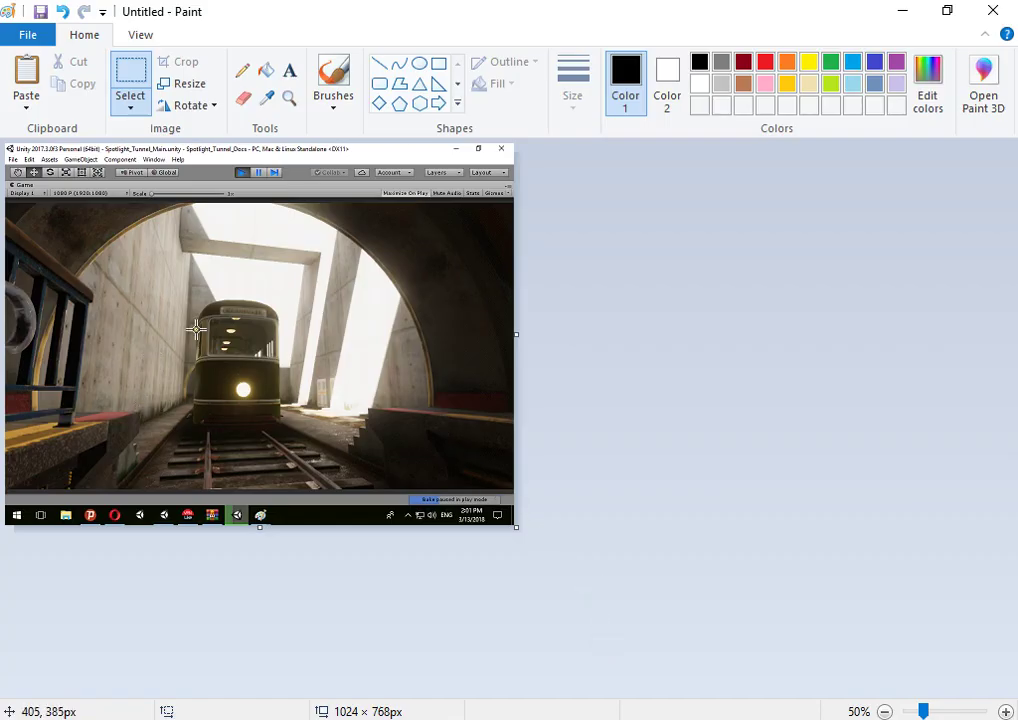
key(alt+Tab)
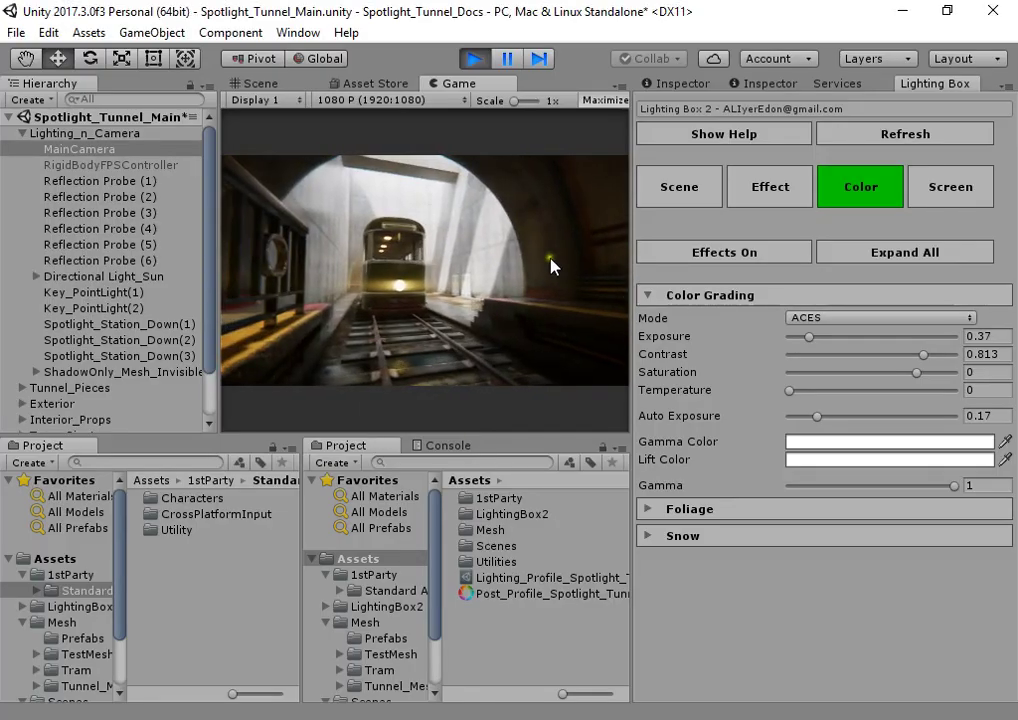
Step: Maximize the Game view of the running tunnel scene to fill the whole editor
click(448, 86)
right_click(448, 86)
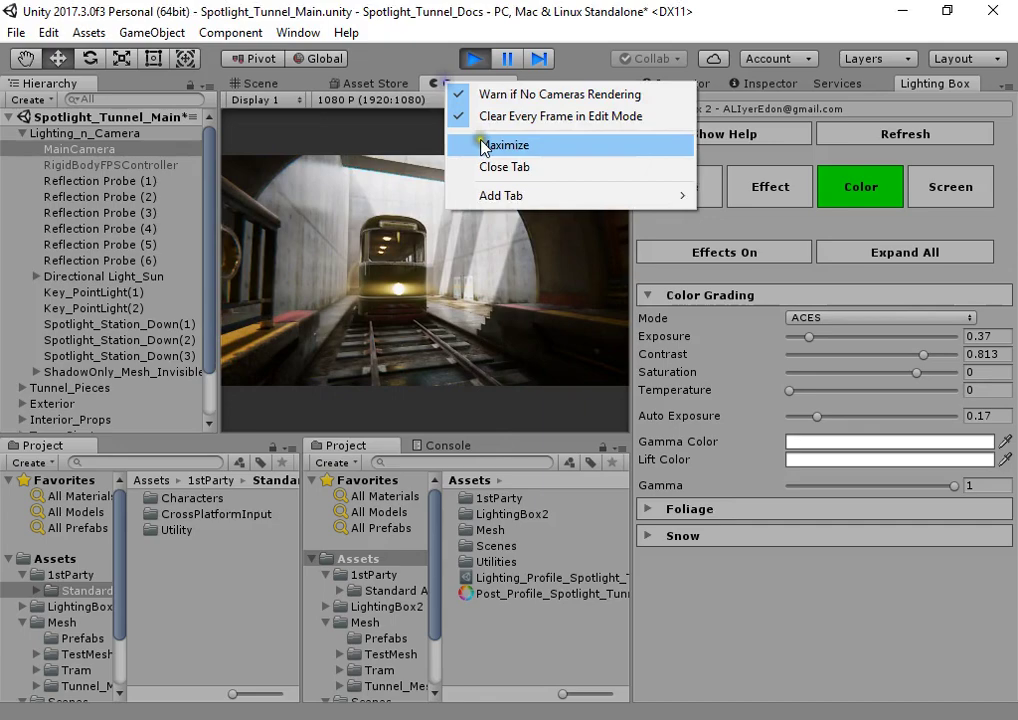